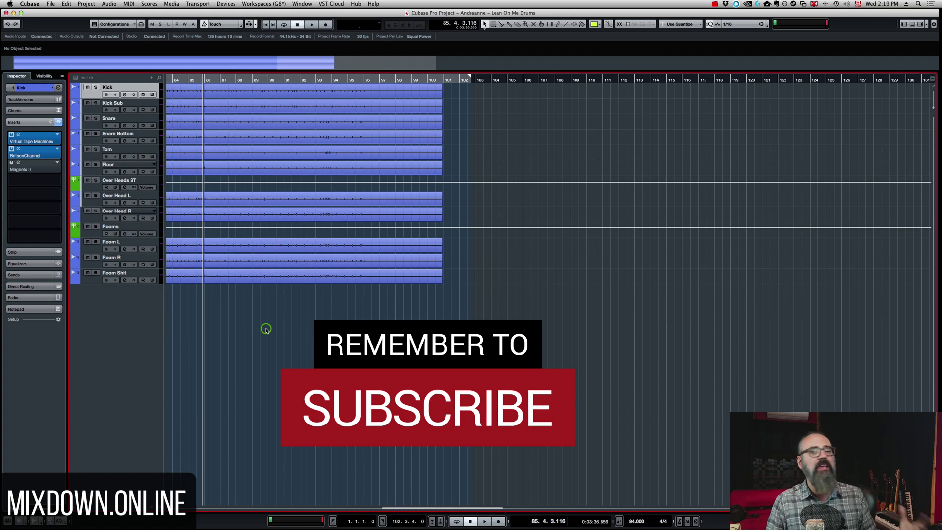
Step: Briefly solo and unsolo Rooms and Over Heads ST, then bring up the add-track type list
left_click(88, 234)
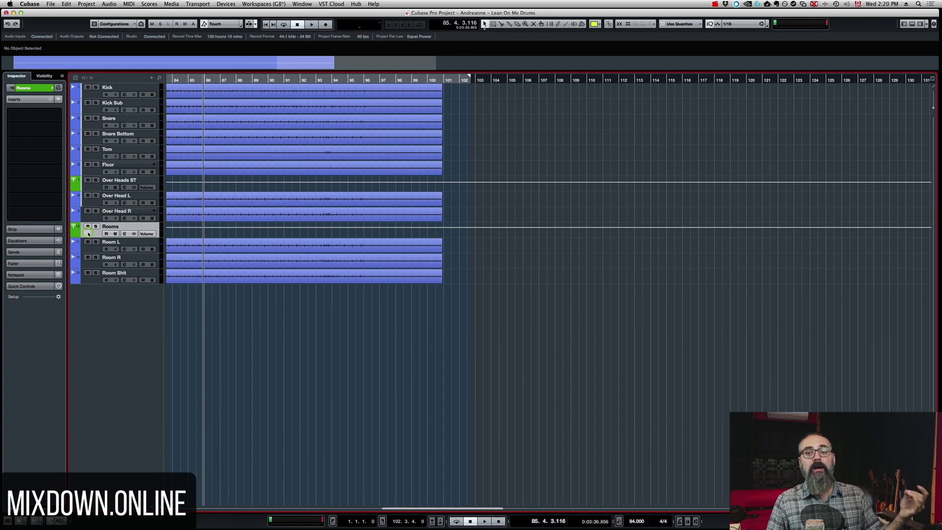
left_click(95, 187)
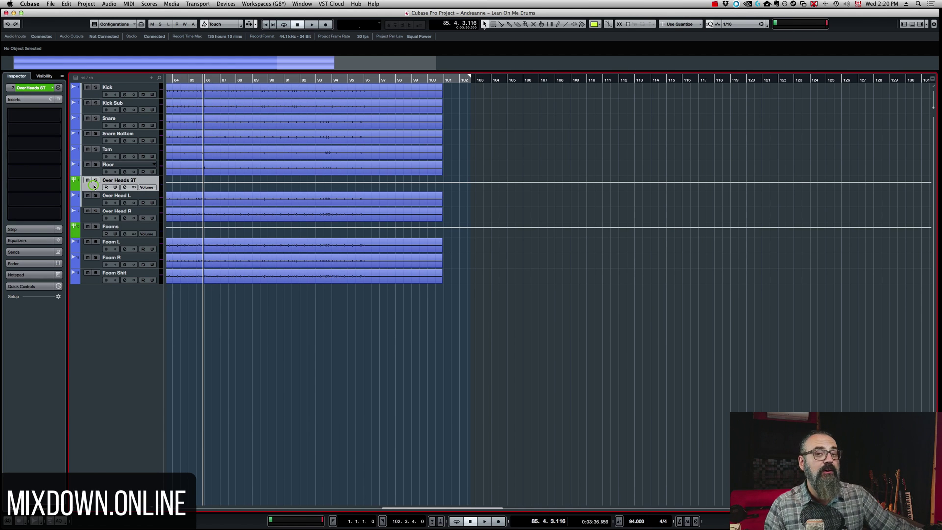
left_click(95, 227)
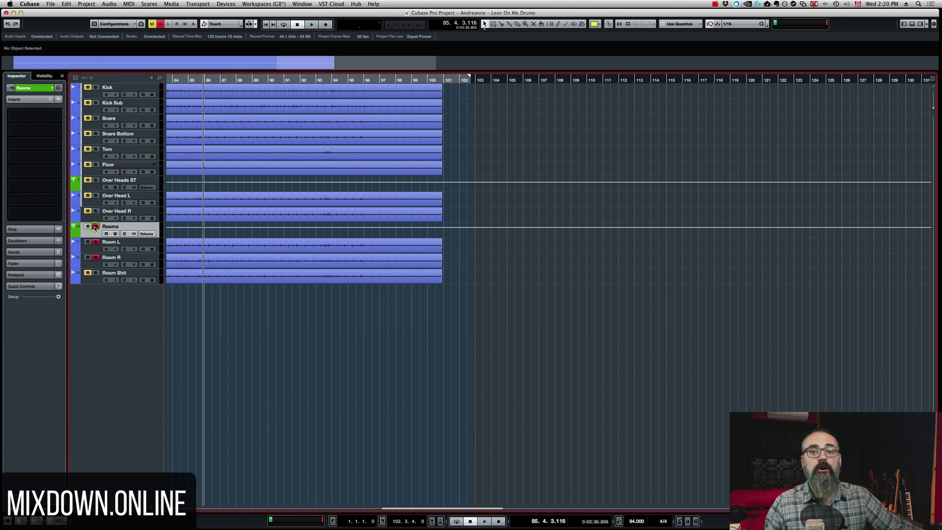
left_click(95, 228)
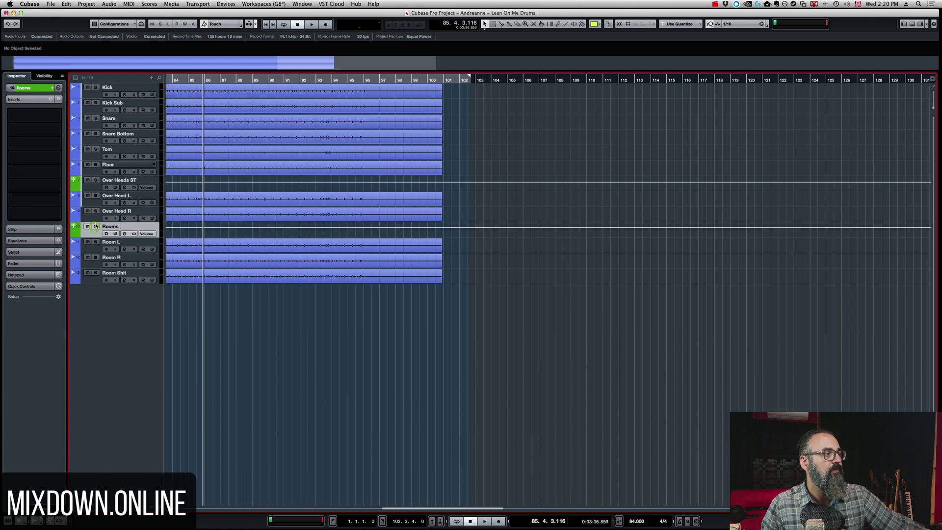
left_click(95, 180)
left_click(95, 180)
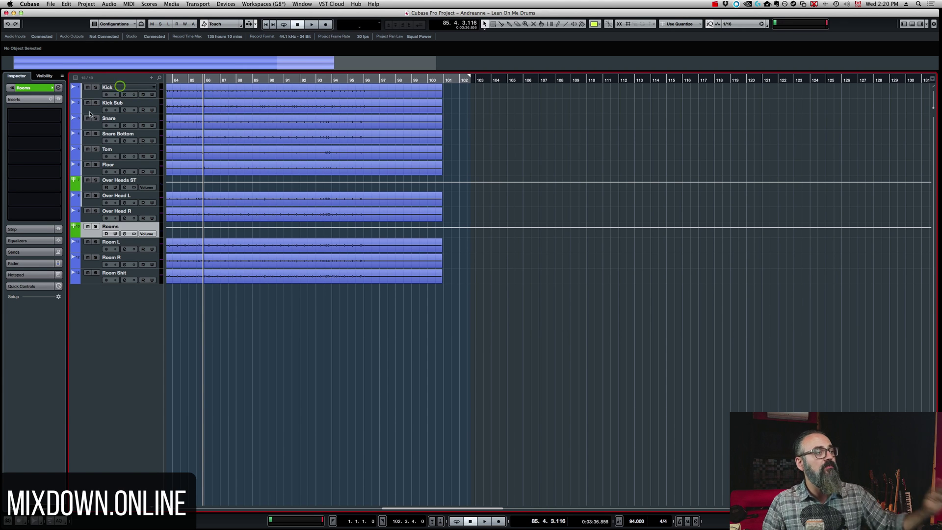
left_click(172, 100)
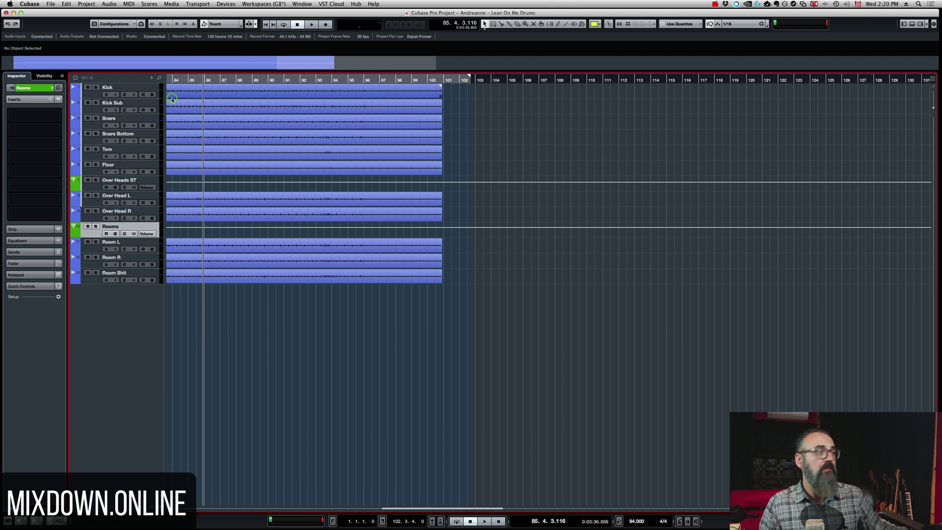
left_click(152, 78)
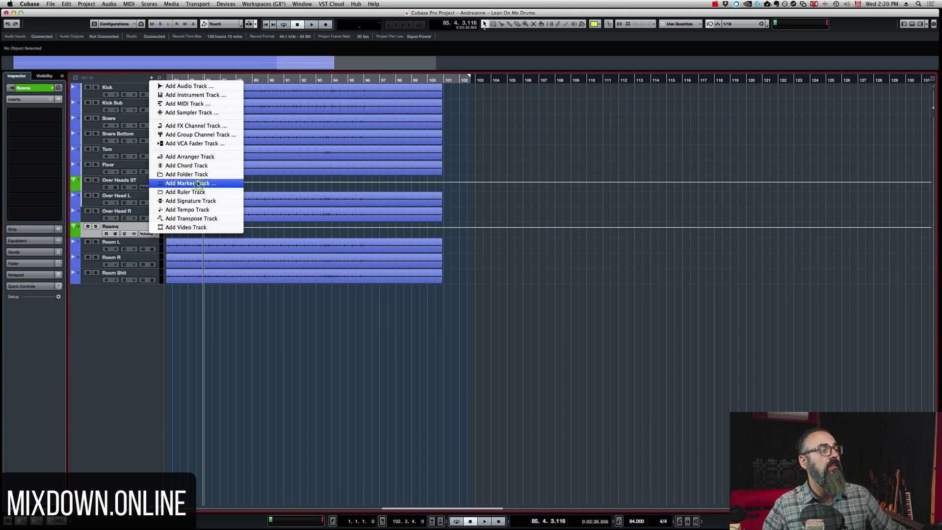
Step: Add a stereo group channel named Drums outside any folder, then delete it
left_click(200, 139)
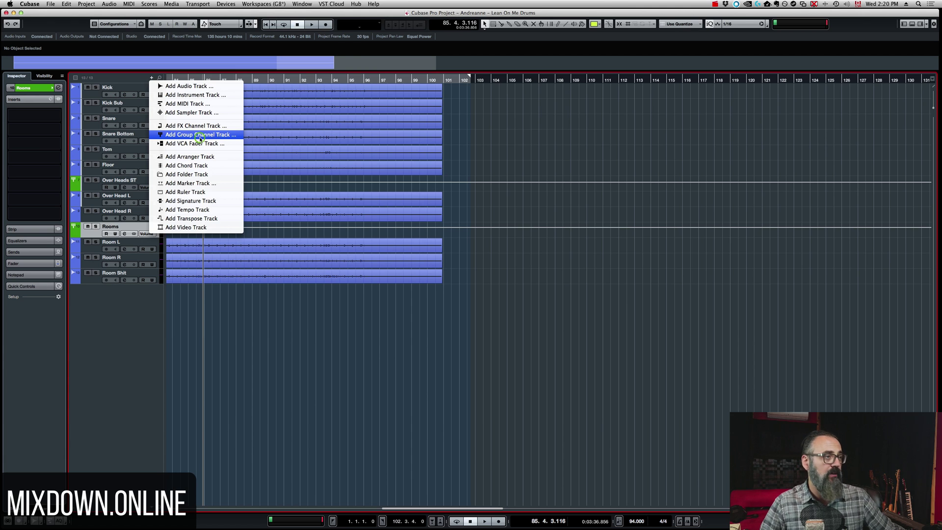
left_click(234, 200)
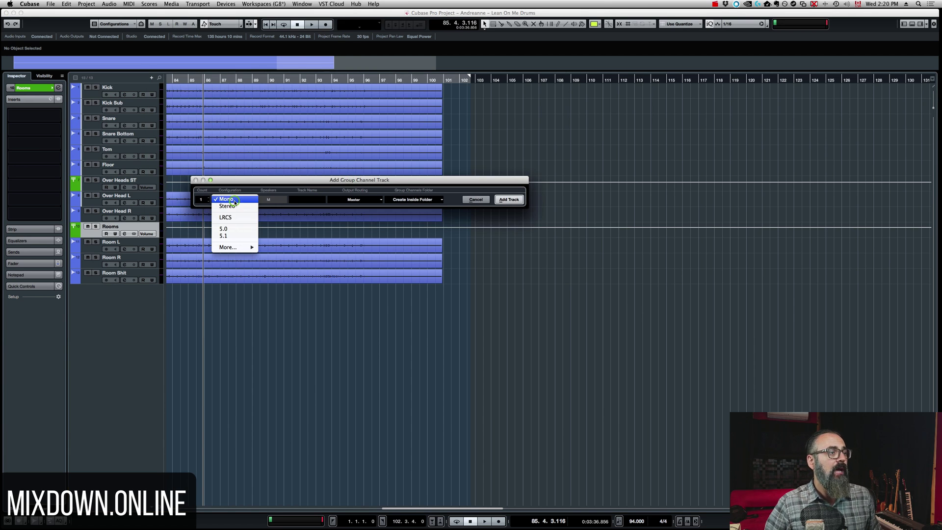
left_click(227, 206)
left_click(304, 202)
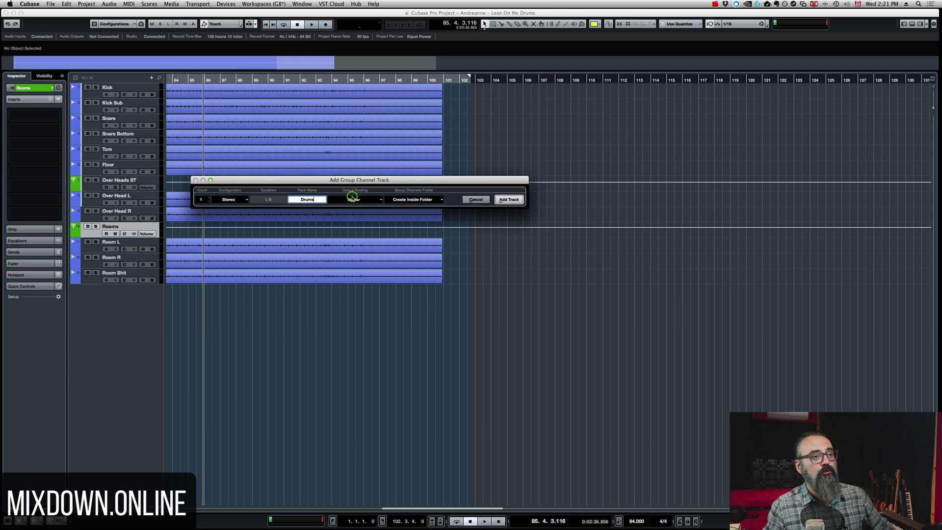
left_click(421, 199)
left_click(433, 194)
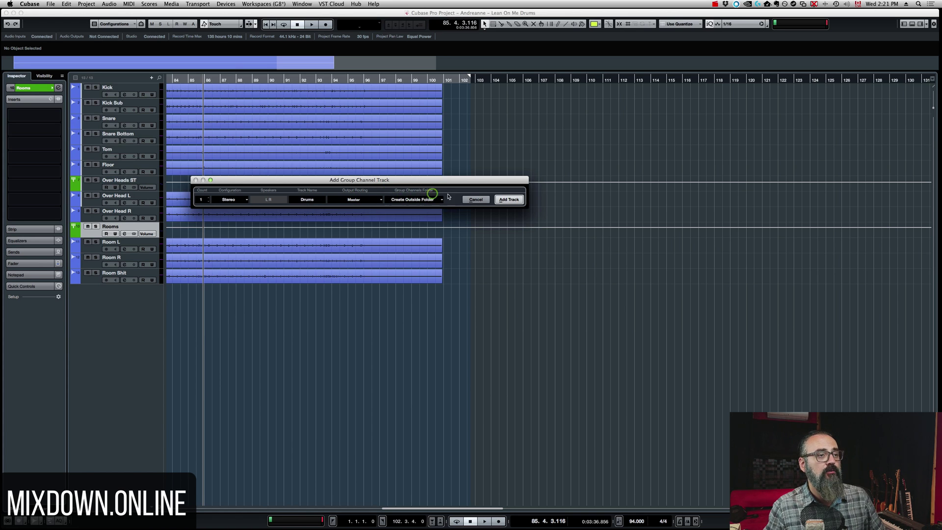
left_click(501, 199)
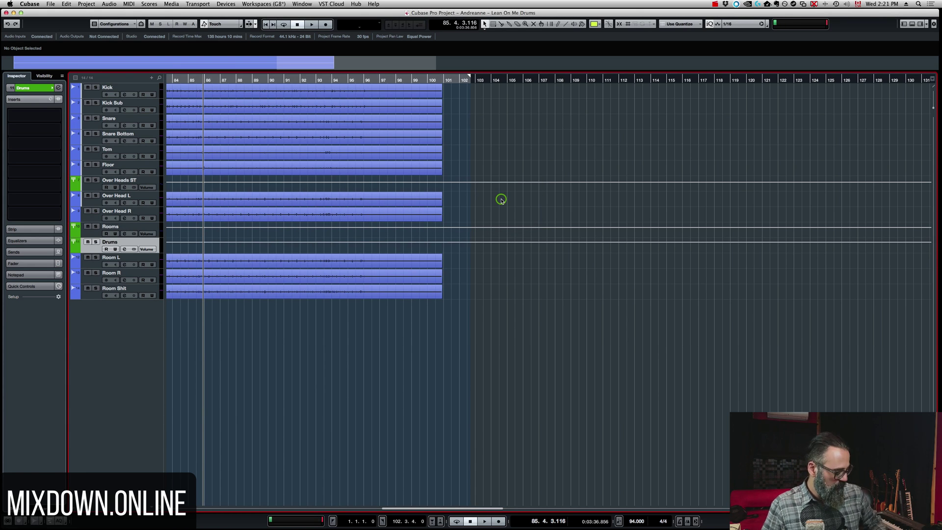
key("BackSpace")
left_click(152, 78)
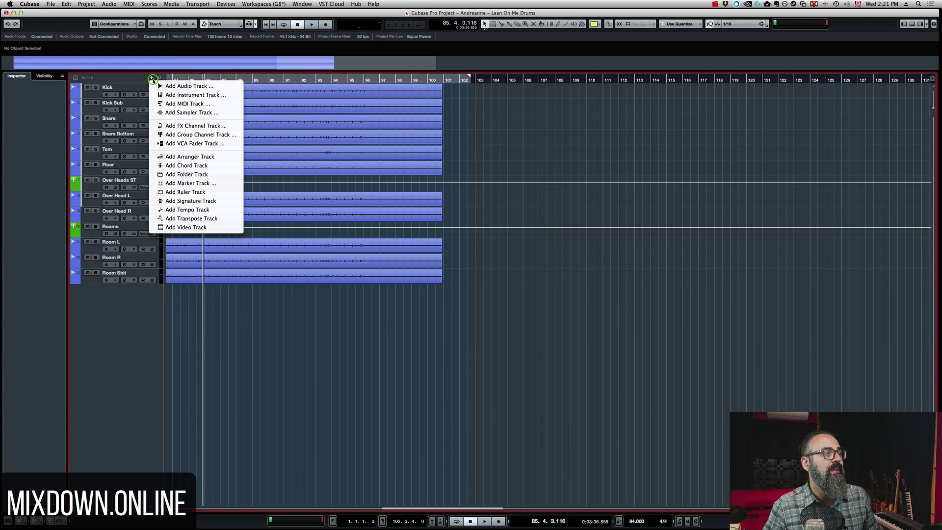
left_click(200, 134)
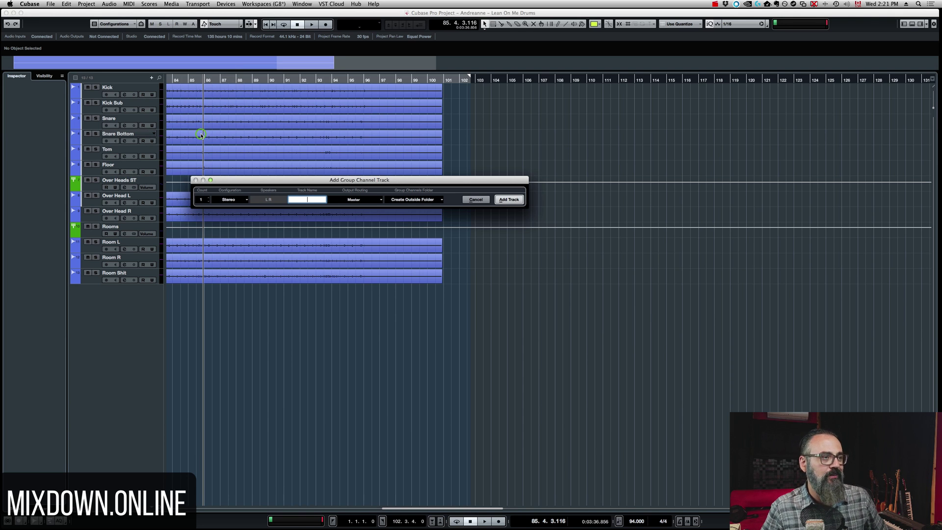
type("test")
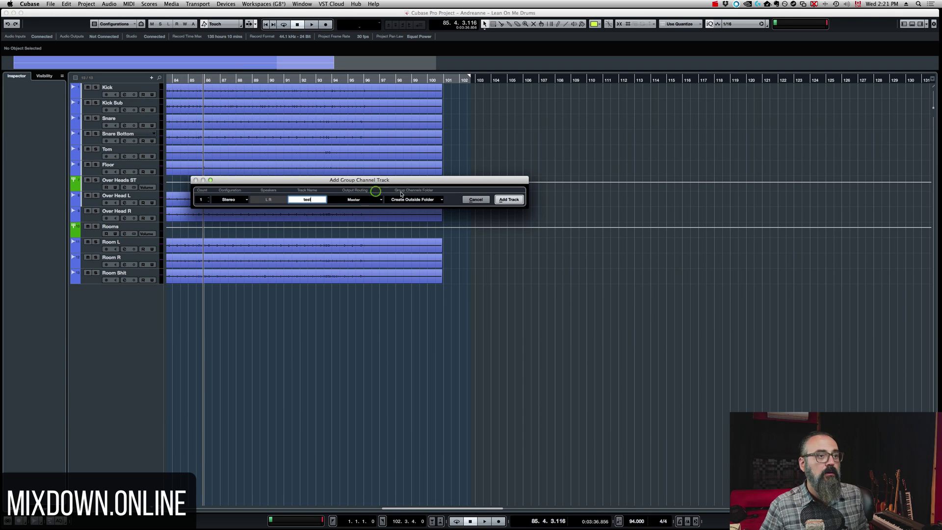
left_click(426, 199)
left_click(416, 192)
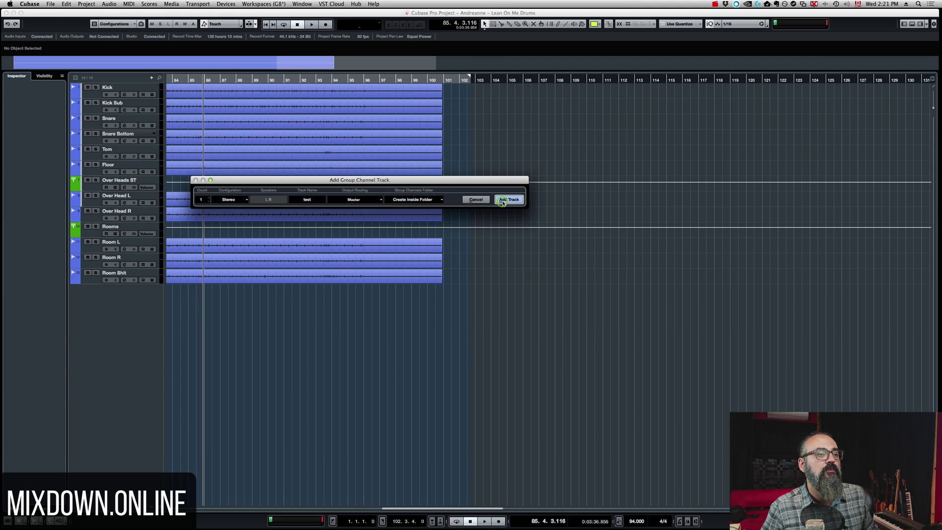
left_click(509, 199)
left_click(82, 289)
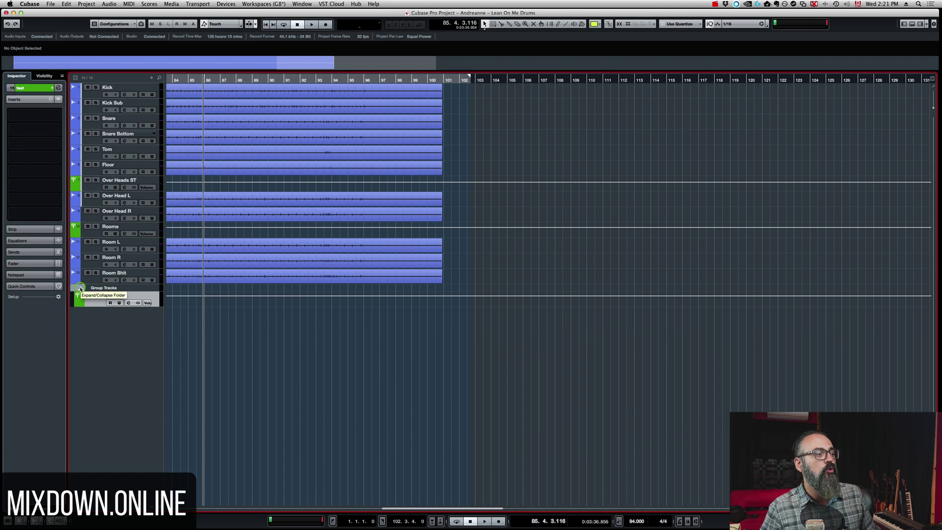
left_click(80, 288)
left_click(81, 289)
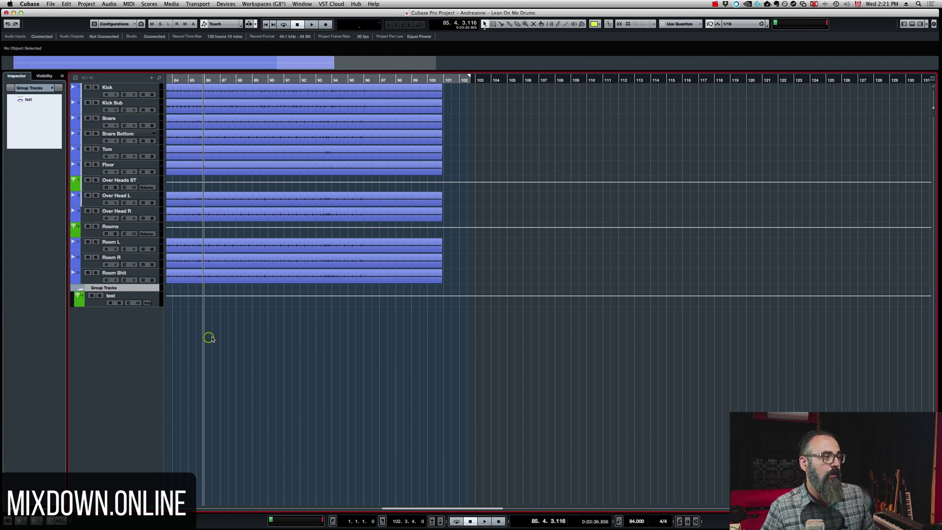
key("Delete")
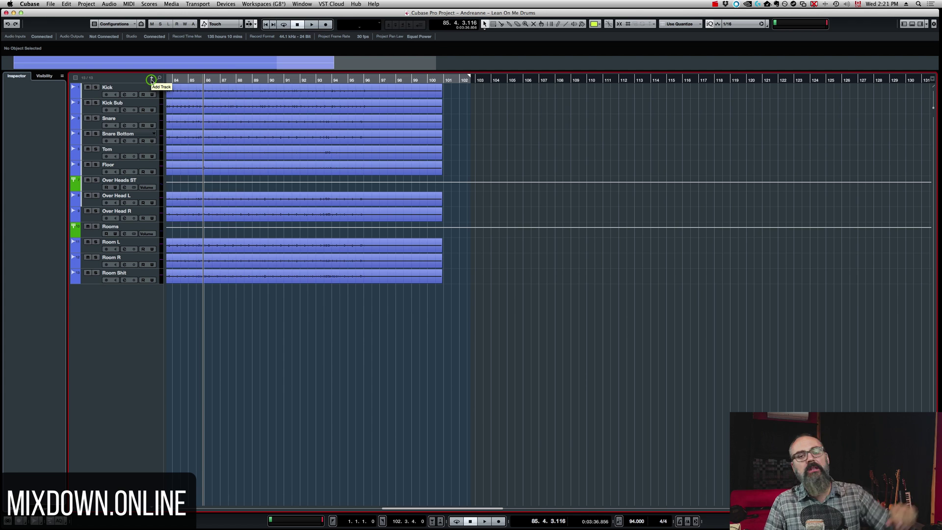
Step: Add a group channel track named DRUMS, created outside a folder, and select it
left_click(151, 79)
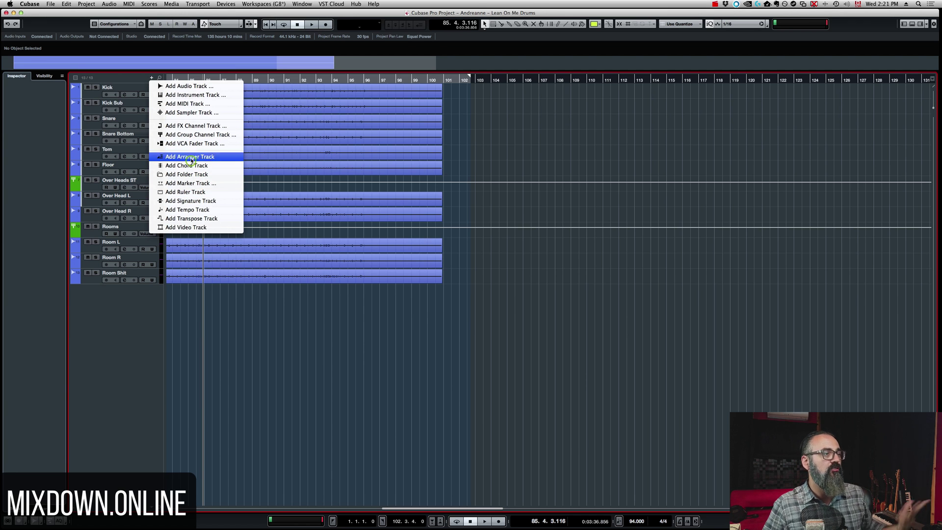
left_click(197, 135)
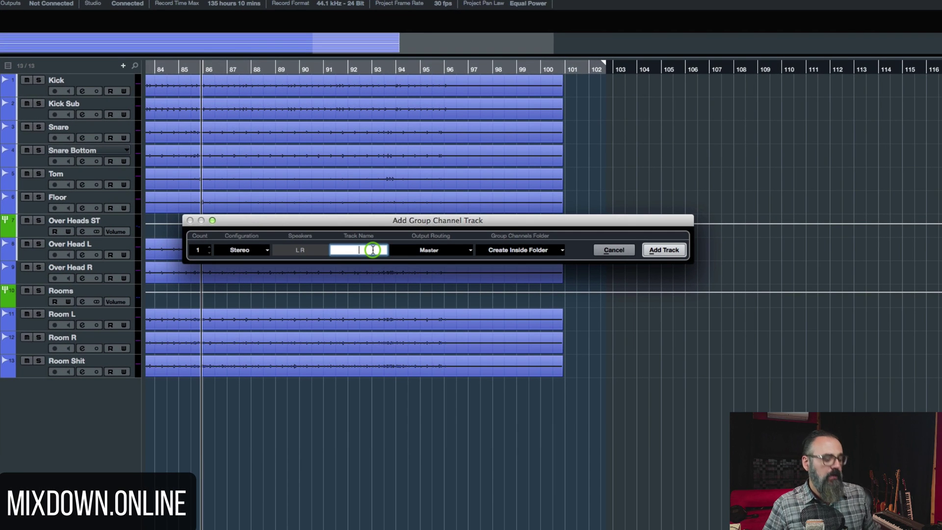
type("DRUMS")
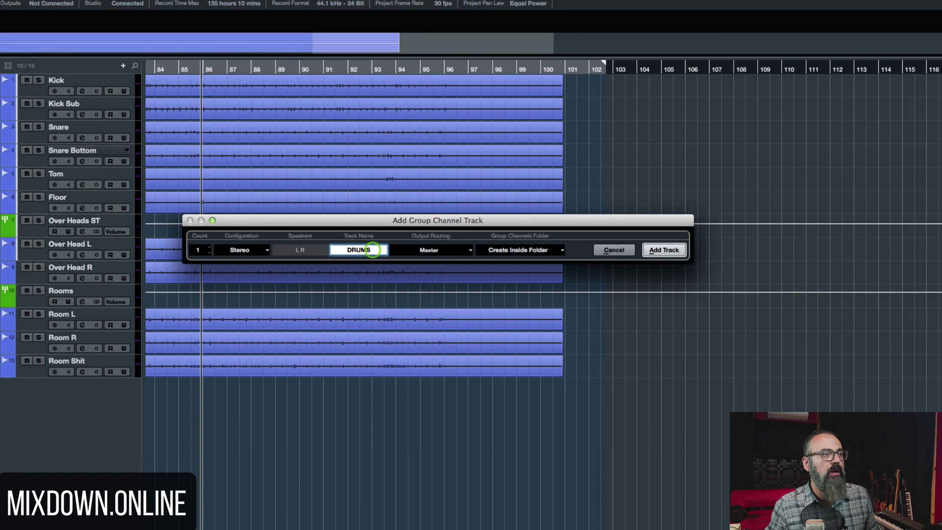
left_click(548, 249)
left_click(538, 259)
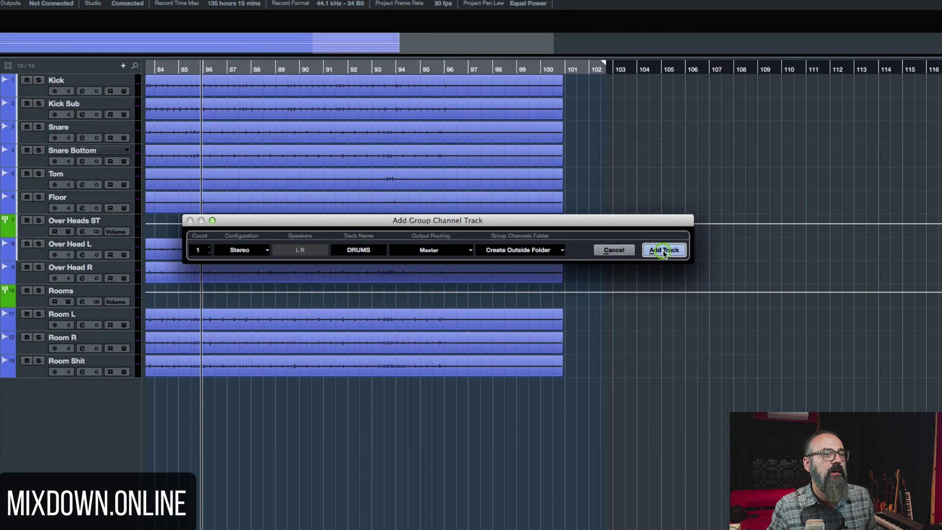
left_click(664, 251)
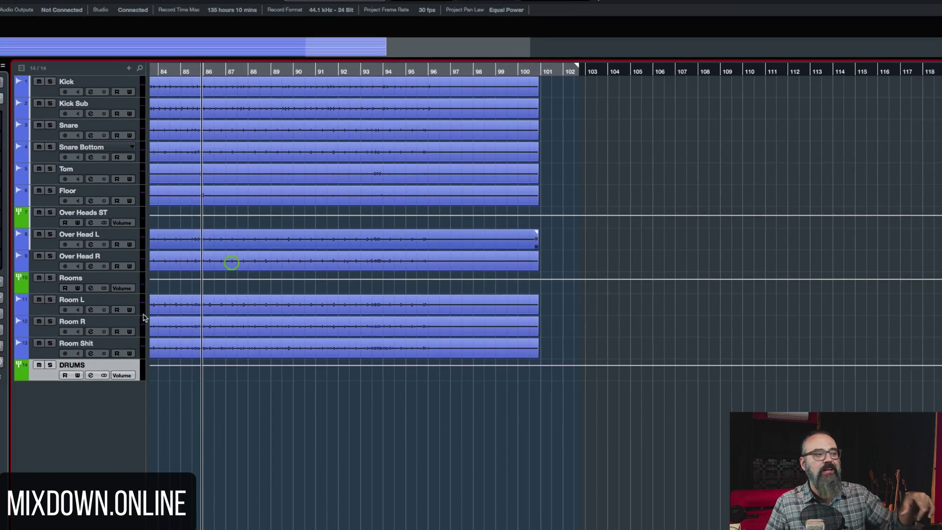
left_click(90, 368)
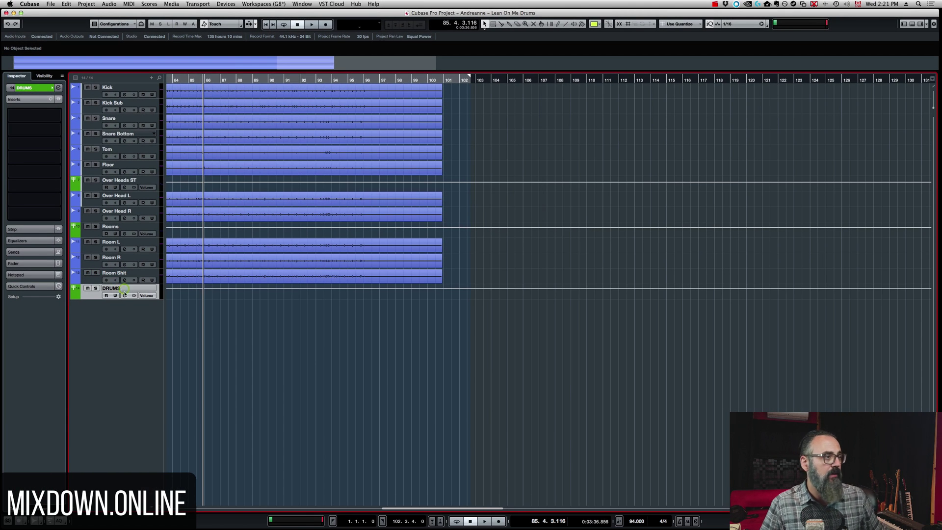
Step: Drag the DRUMS group track to the top of the track list and select Kick
left_click_drag(124, 293, 127, 85)
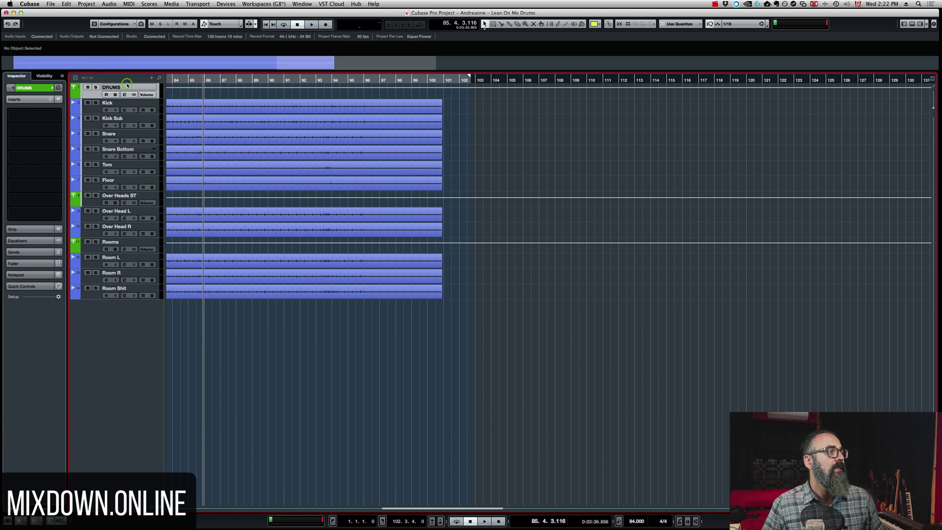
left_click(148, 104)
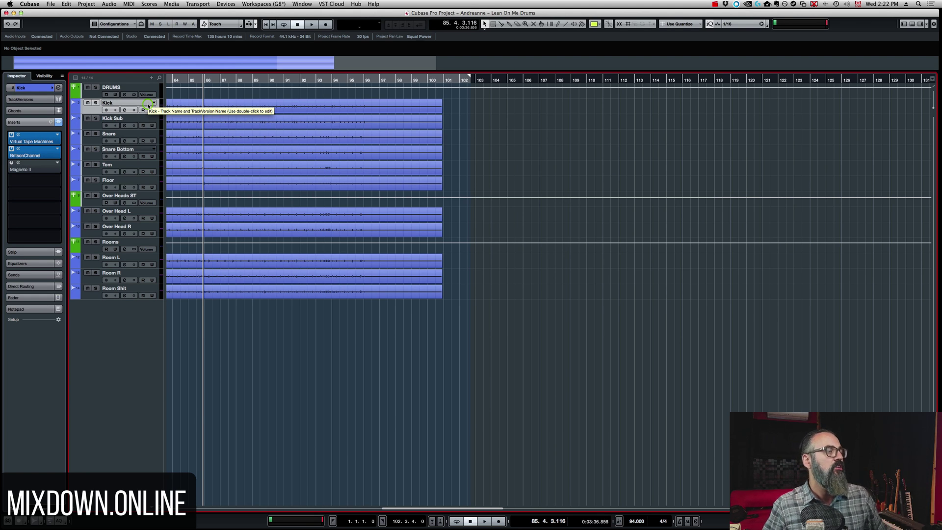
left_click(139, 88)
left_click(137, 100)
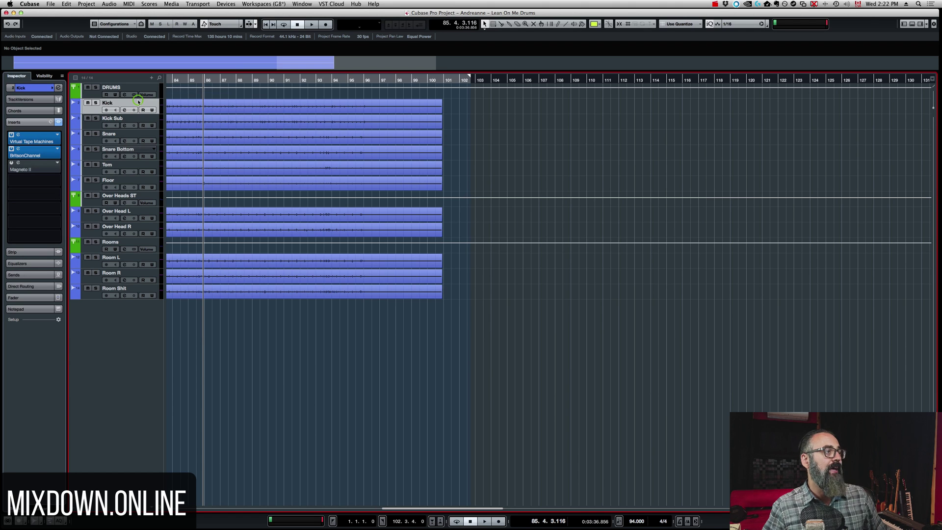
Step: Route Kick's output to Groups > DRUMS and check Kick Sub's routing
left_click(34, 87)
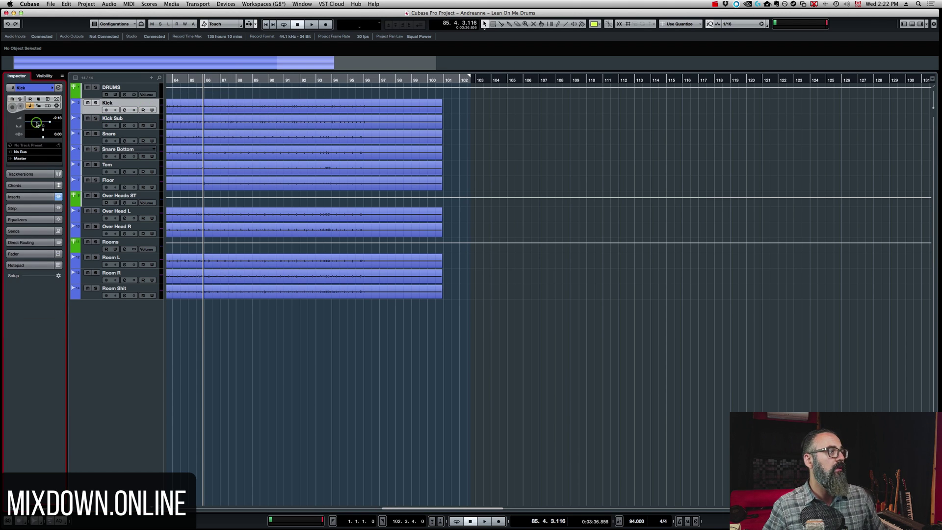
left_click(21, 159)
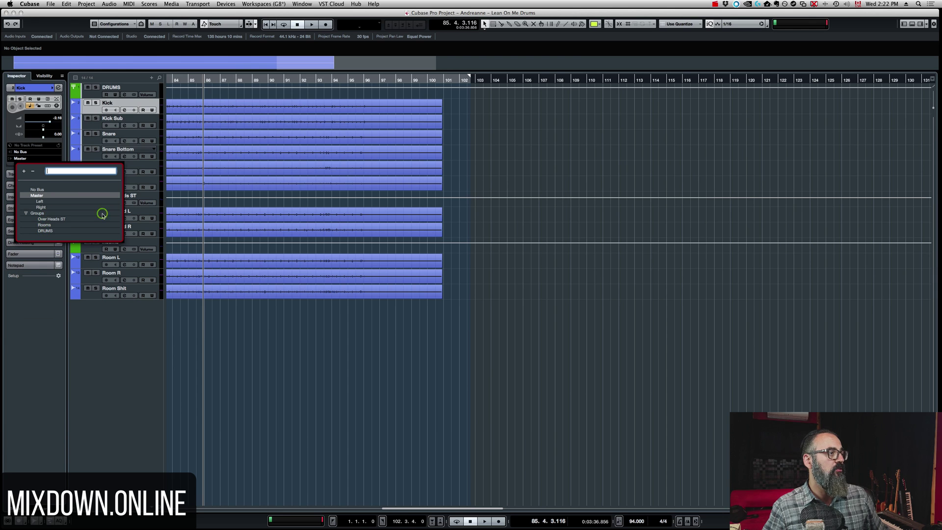
left_click(45, 231)
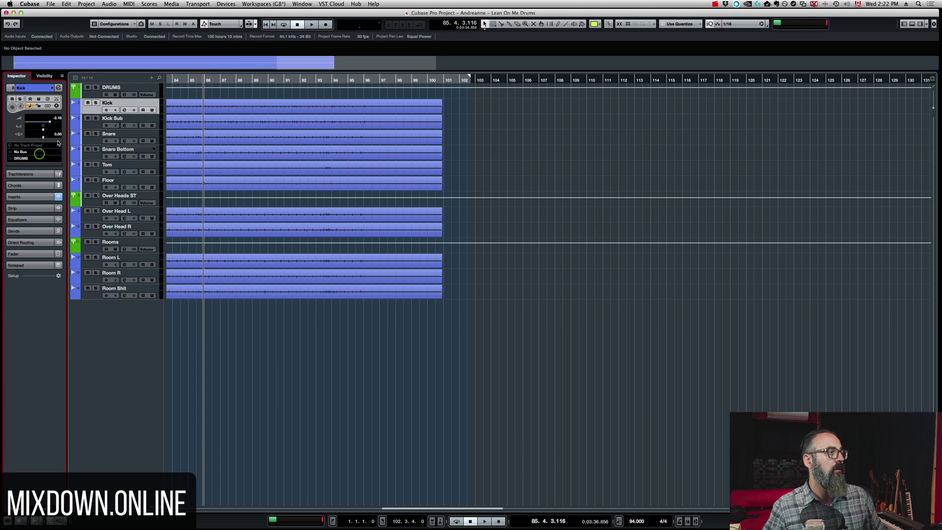
left_click(130, 121)
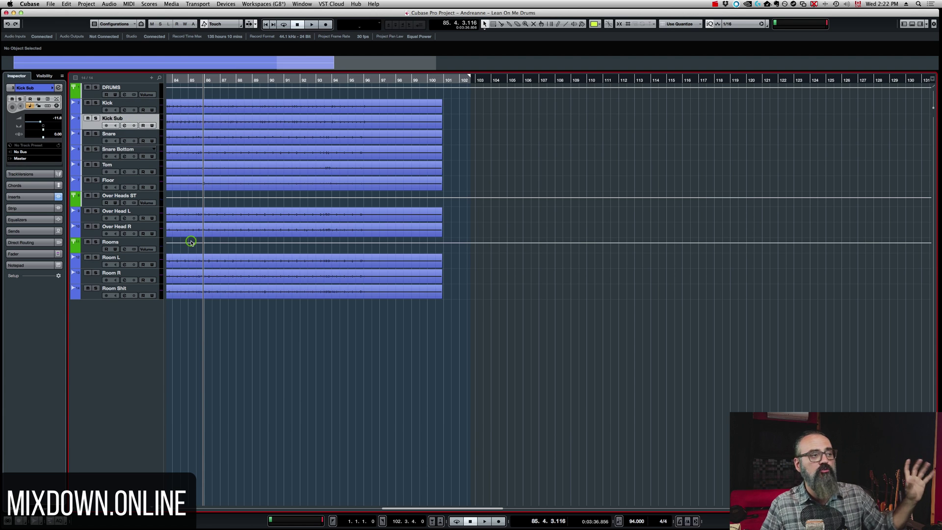
Step: Check the mixer, then undo both the DRUMS group move and its creation
key("F3")
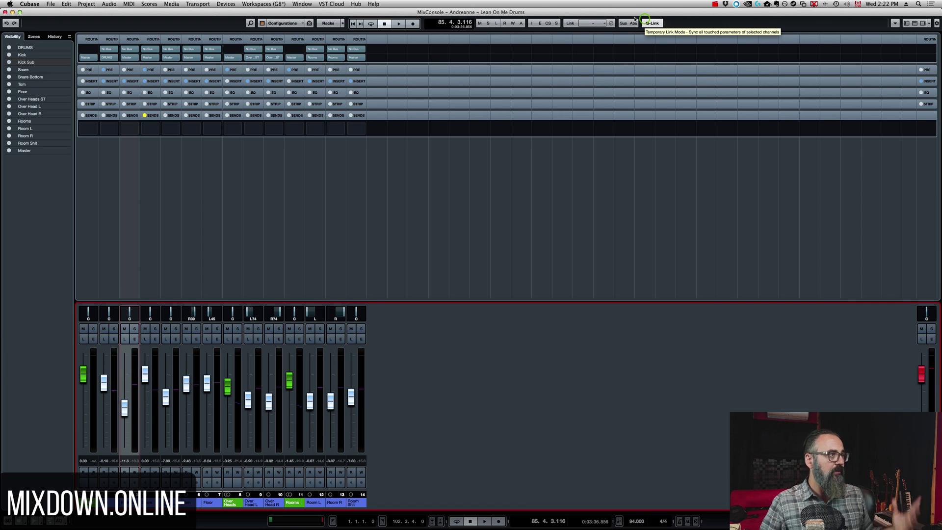
key("F3")
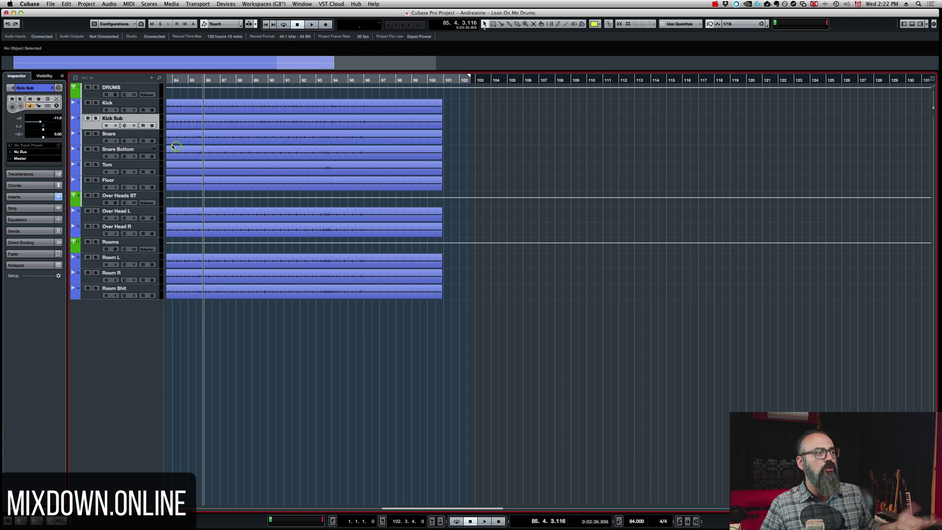
key("super+z")
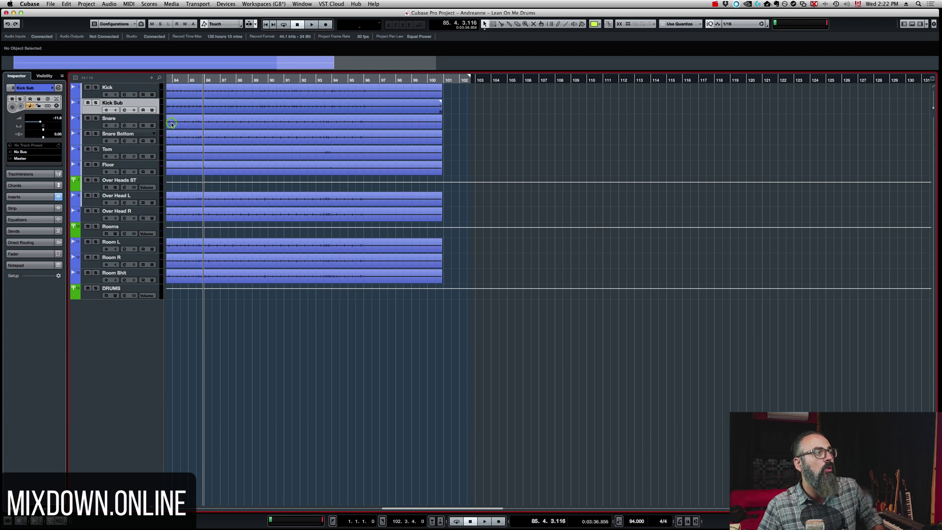
key("super+z")
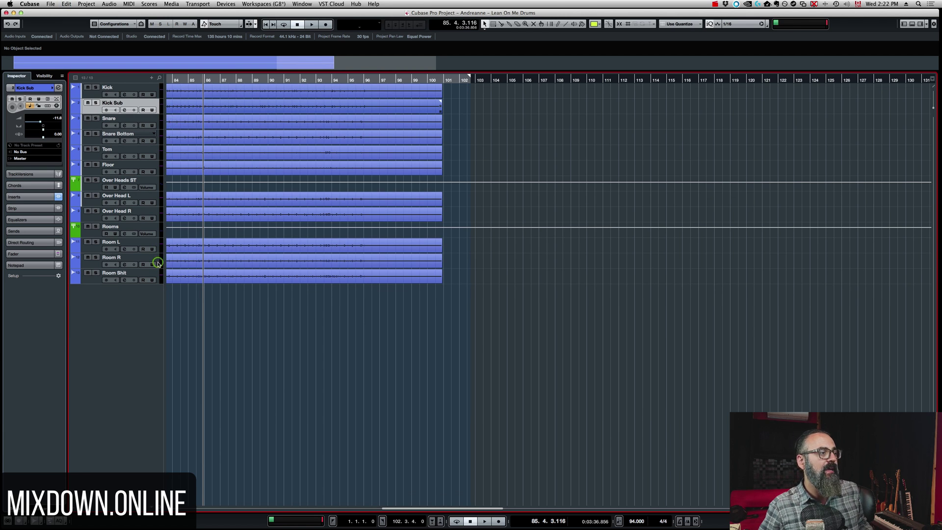
Step: Select all drum tracks from Kick through Over Heads ST, Rooms and Room Shit
left_click(141, 92)
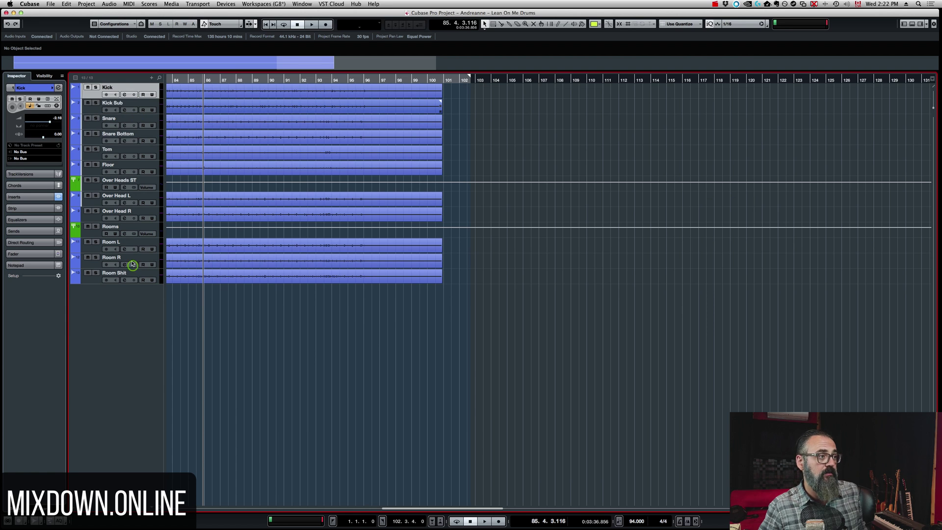
left_click(130, 183, "shift")
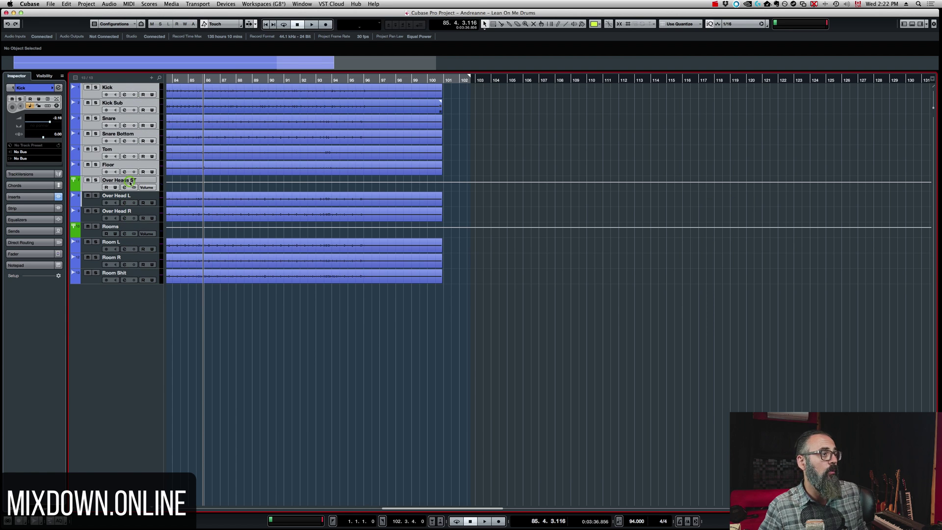
left_click(126, 230, "super")
left_click(134, 275, "super")
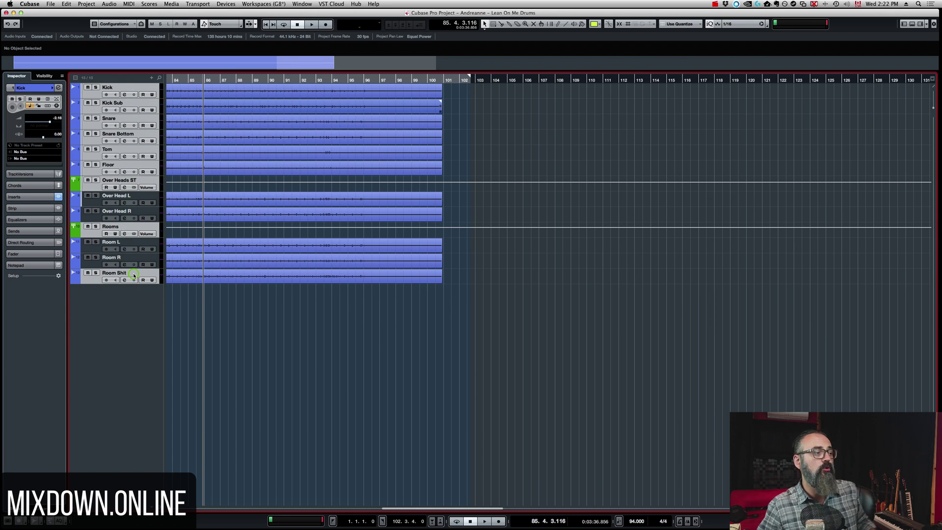
Step: In MixConsole, add a stereo DRUMS group channel for the selected drum channels
key("F3")
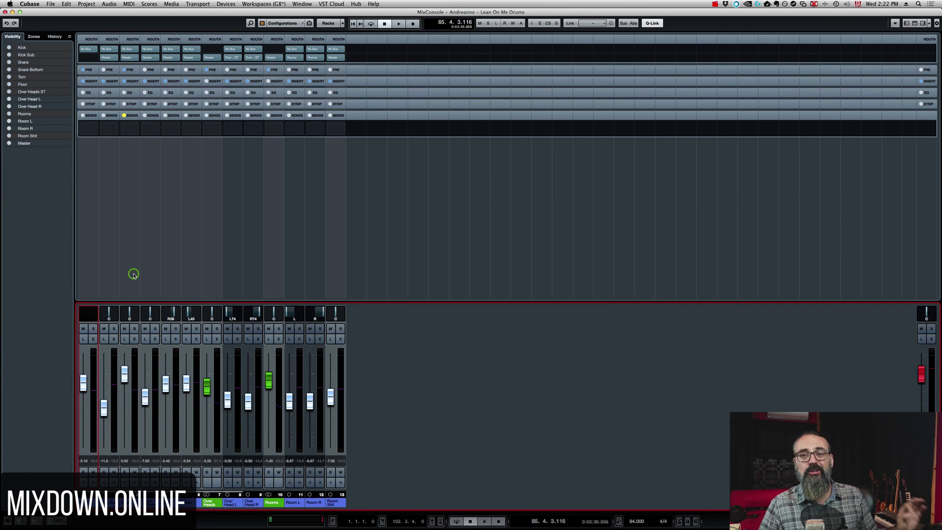
right_click(187, 384)
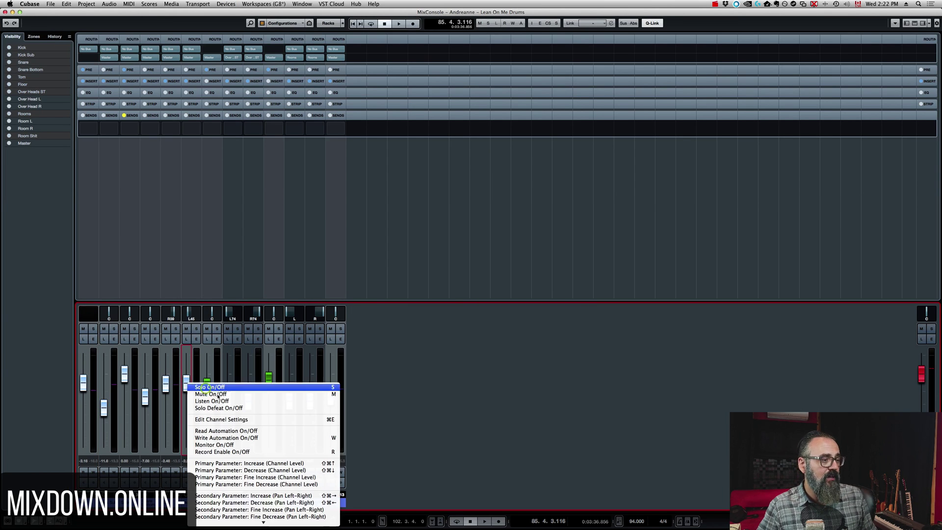
mouse_move(266, 524)
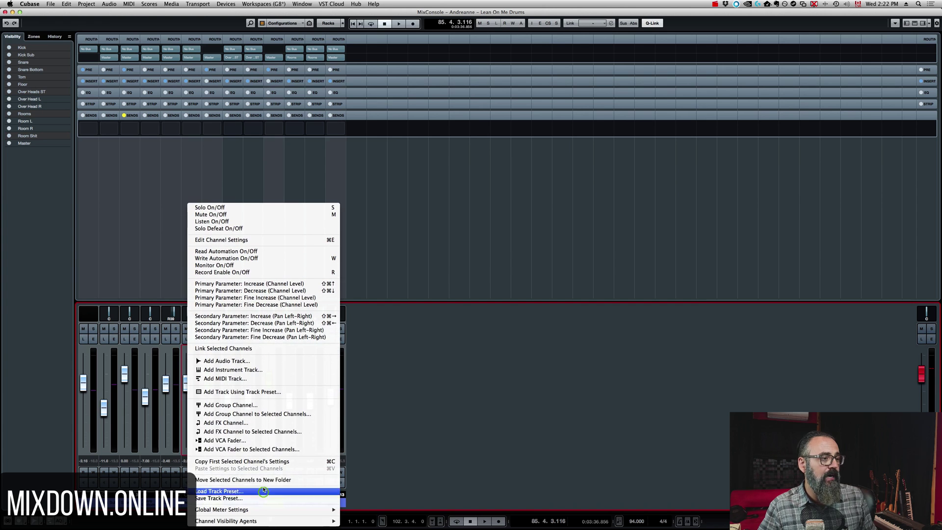
left_click(284, 416)
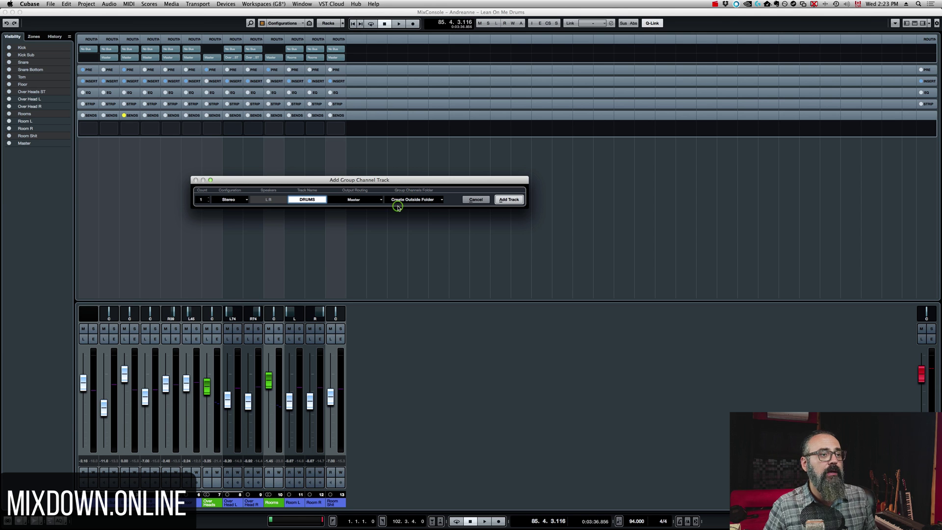
left_click(508, 199)
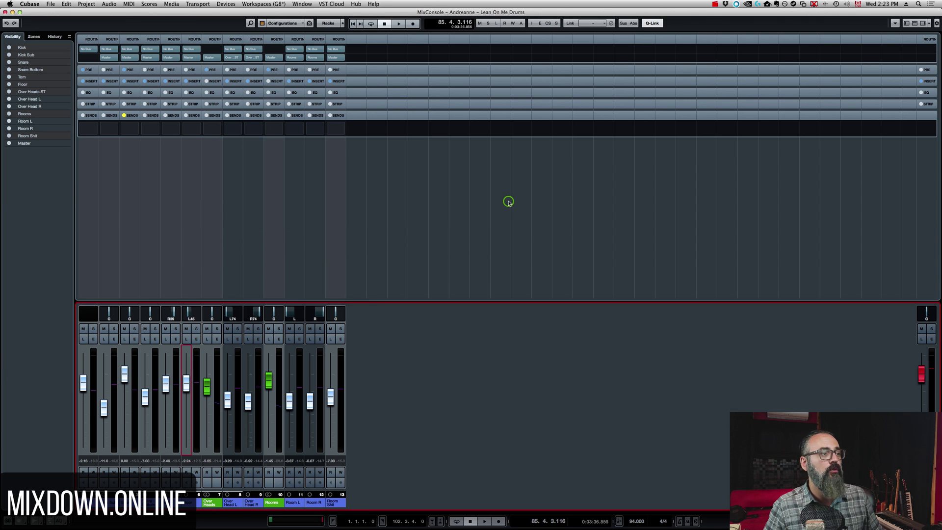
Step: Back in the project, audition the DRUMS group solo, then move it to the top
key("F3")
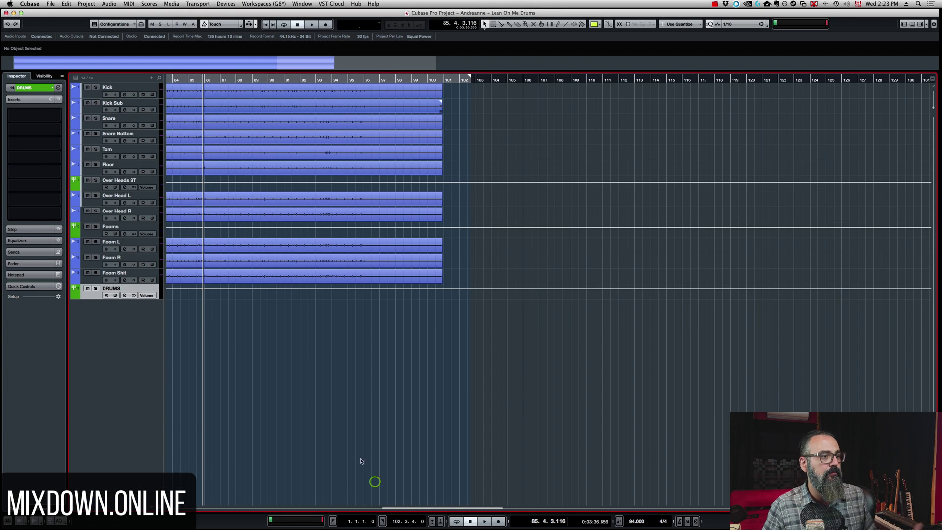
left_click(95, 288)
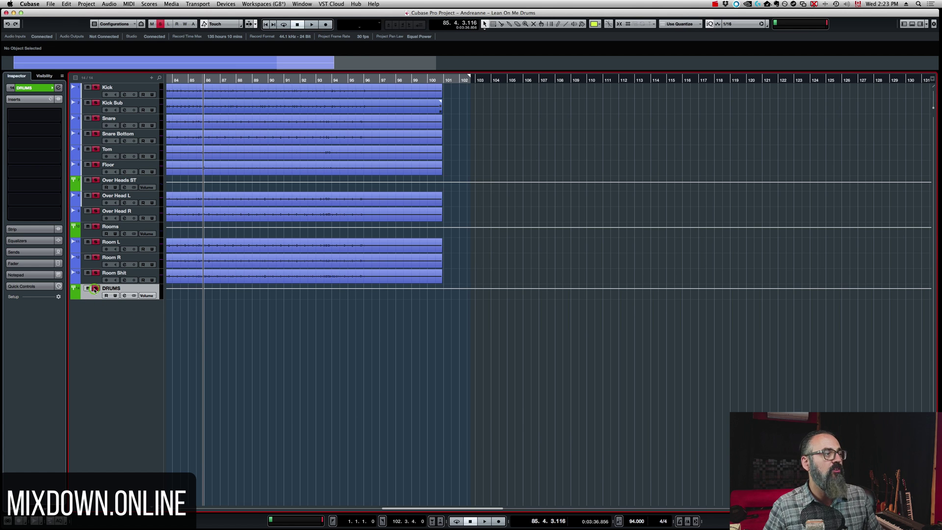
left_click(405, 259)
left_click(181, 381)
left_click(95, 289)
left_click(102, 314)
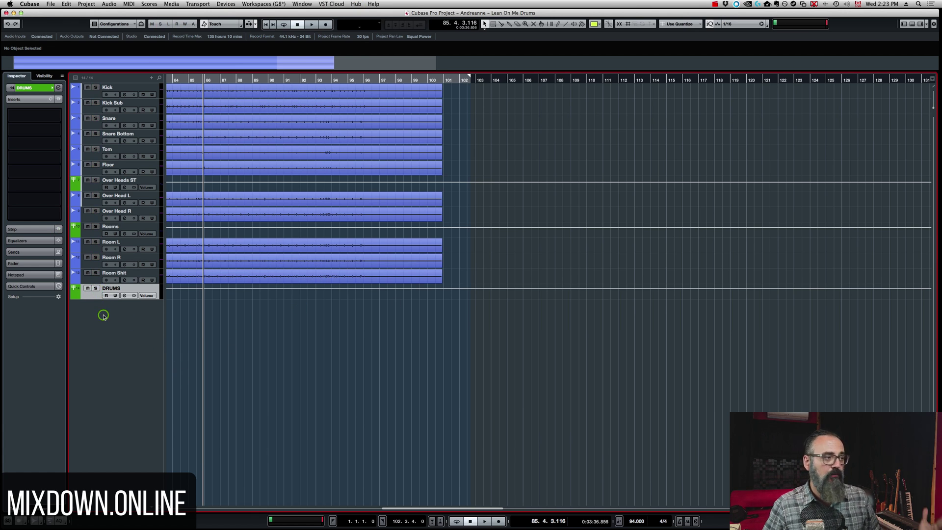
left_click_drag(98, 297, 105, 84)
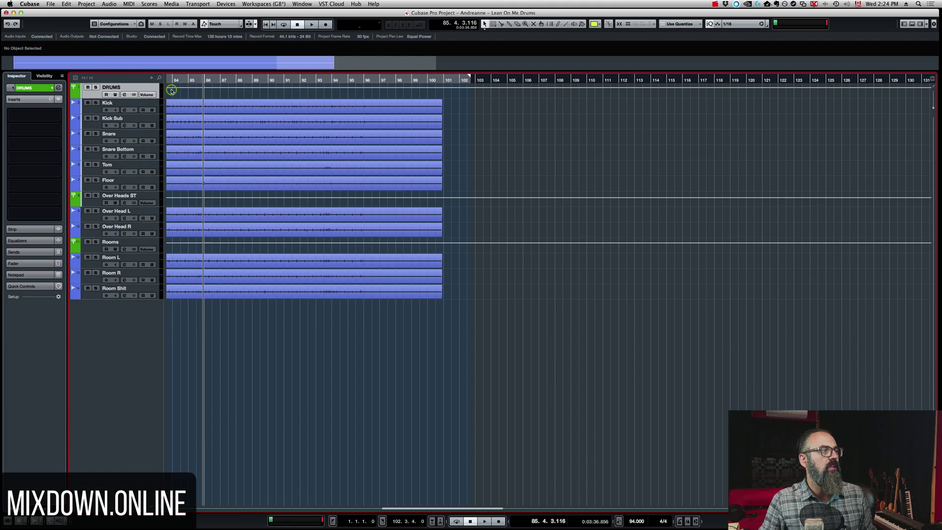
left_click(152, 78)
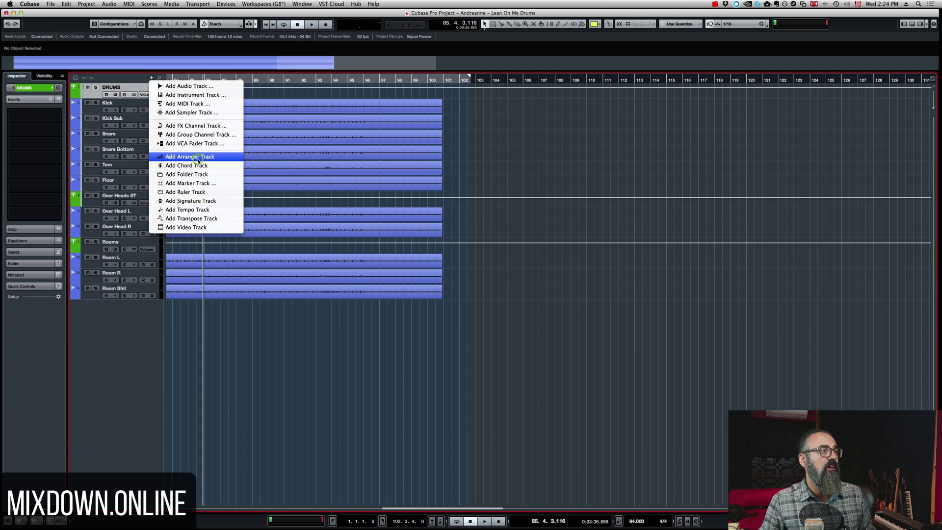
left_click(442, 154)
left_click(551, 170)
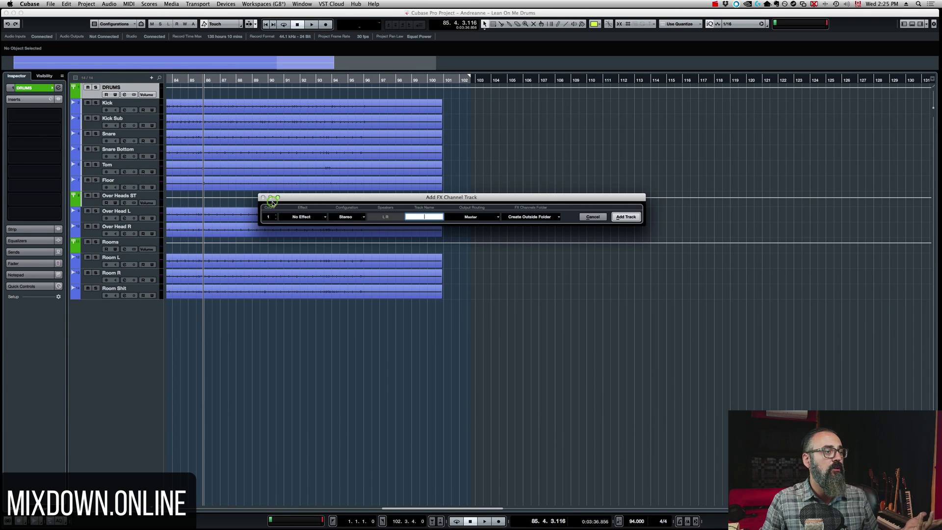
left_click(585, 219)
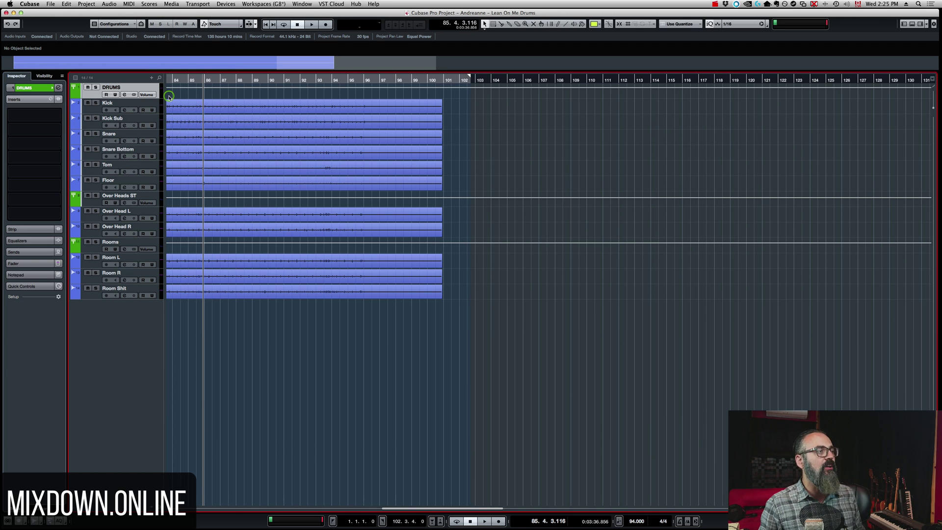
Step: Select the drum tracks from Kick down to Tom and open MixConsole
left_click(122, 105)
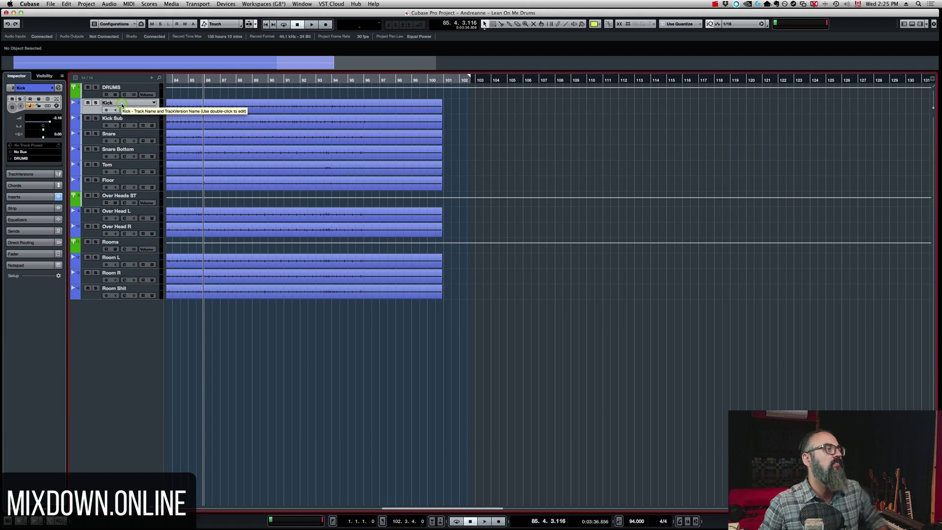
left_click_drag(122, 104, 129, 179)
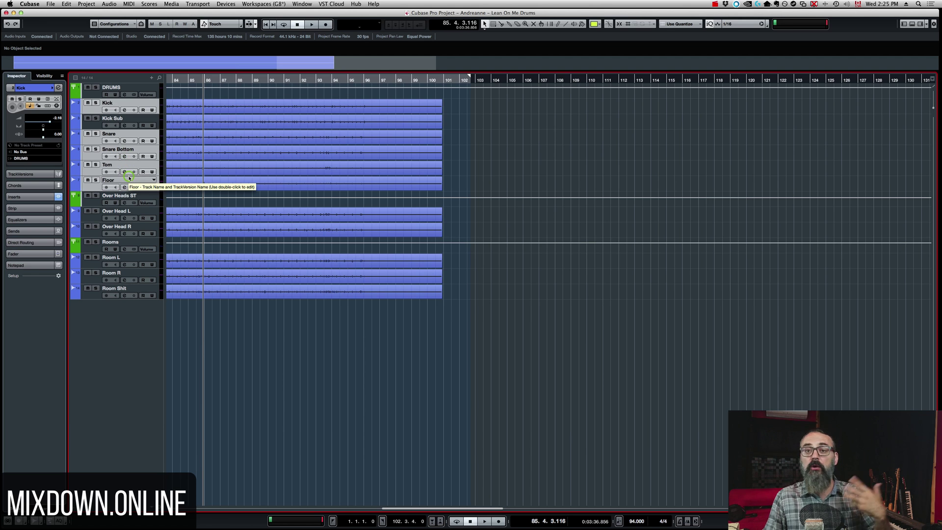
key("F3")
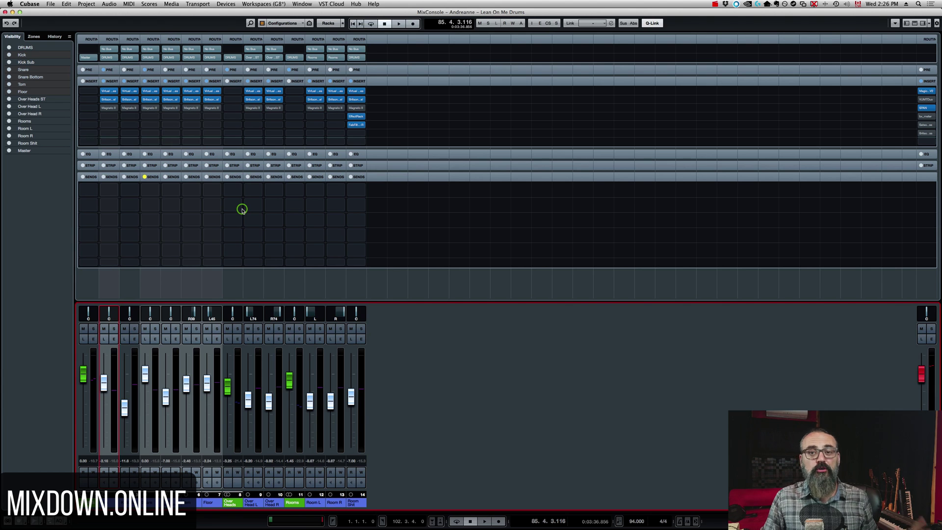
Step: Add an FX channel for the selected channels loaded with PM-Digital Reverb
right_click(185, 374)
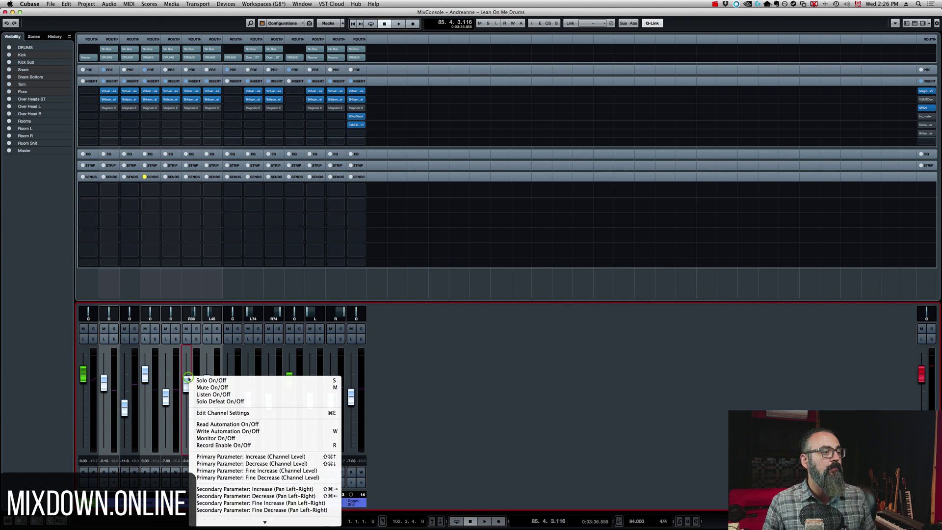
mouse_move(255, 528)
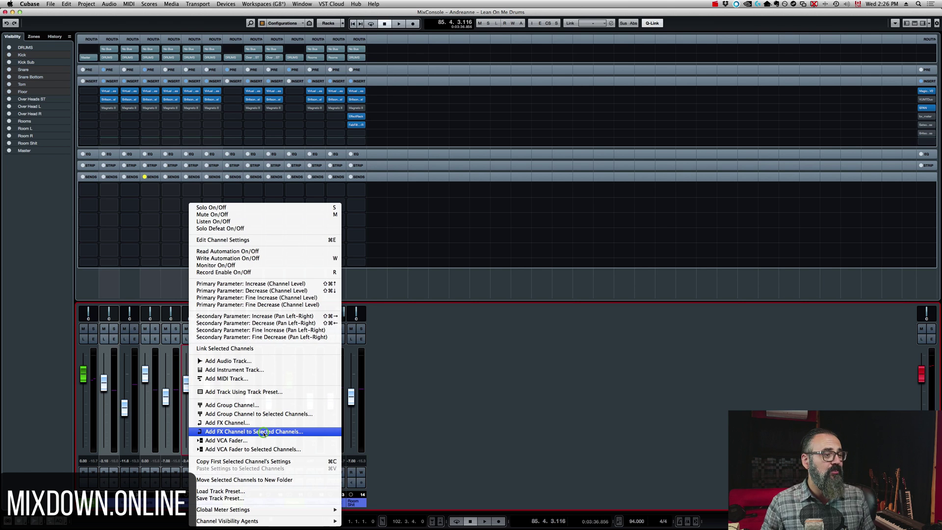
left_click(264, 431)
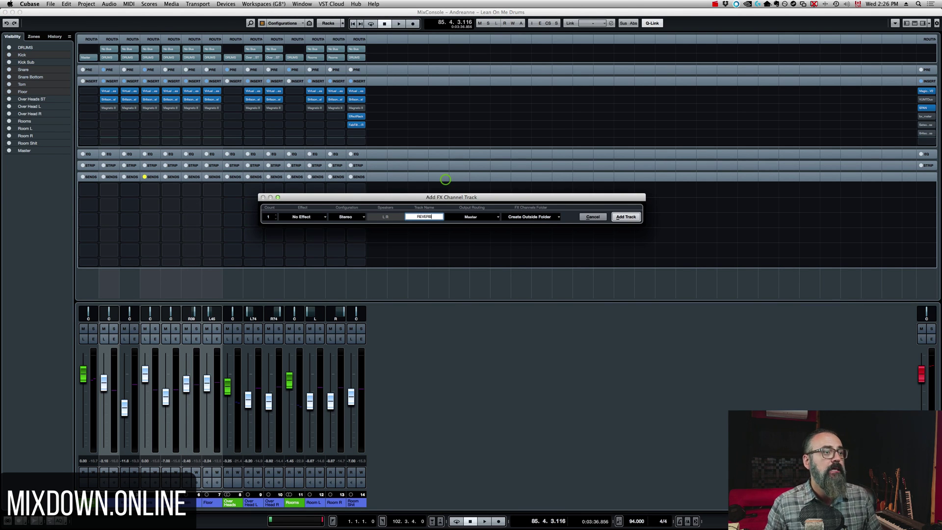
left_click(318, 218)
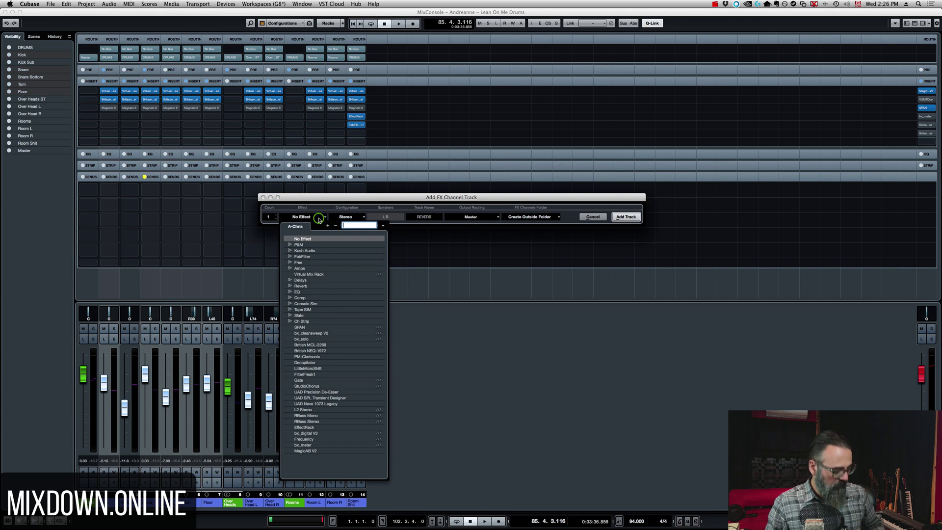
type("reverb")
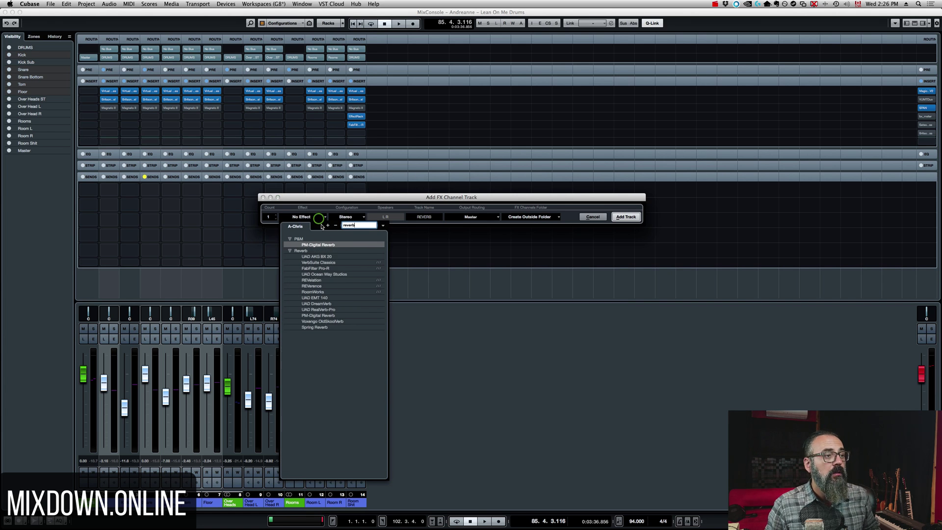
left_click(338, 245)
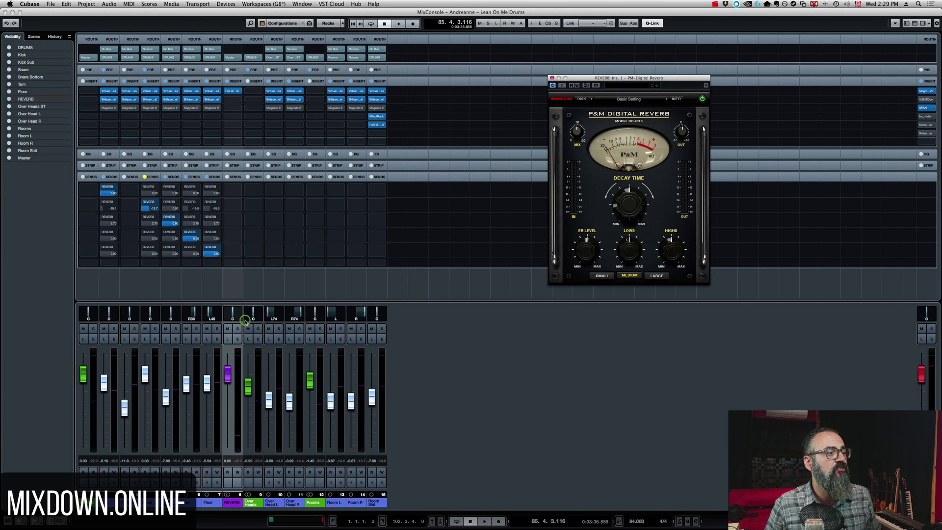
Step: Raise the REVERB fader to 0.41 and view Over Head L's send destinations
left_click(227, 391)
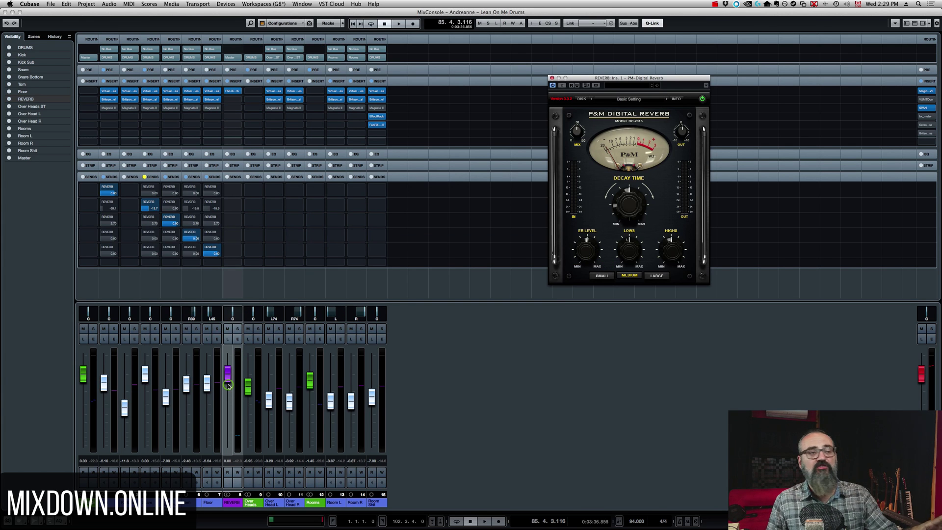
left_click(240, 347)
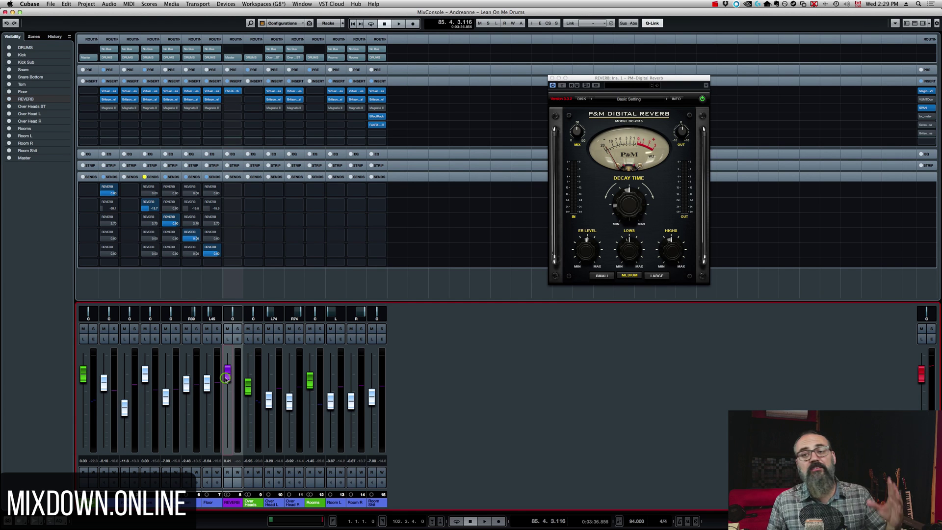
left_click_drag(226, 381, 226, 377)
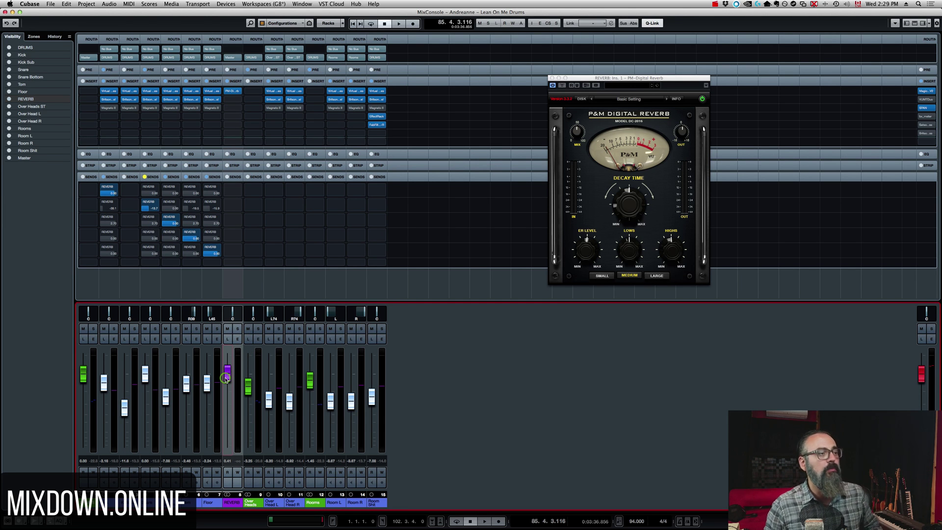
left_click(273, 275)
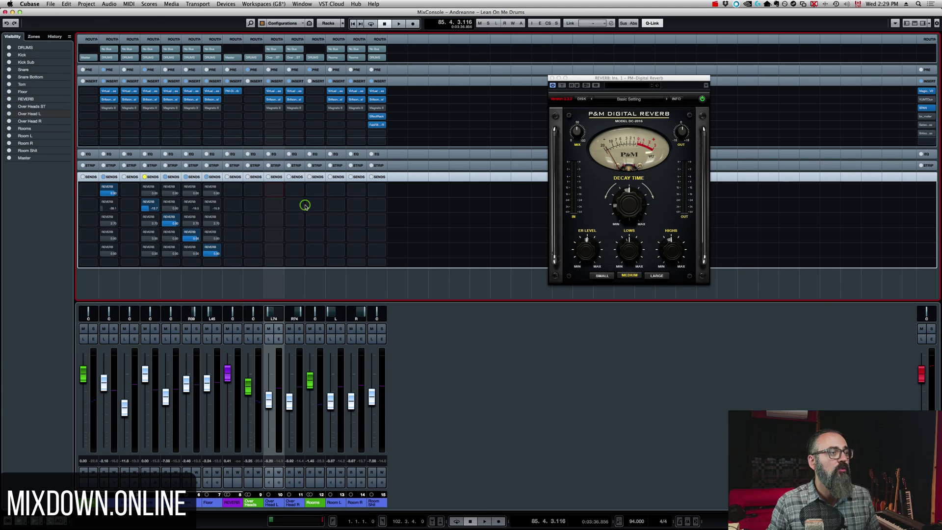
left_click(279, 187)
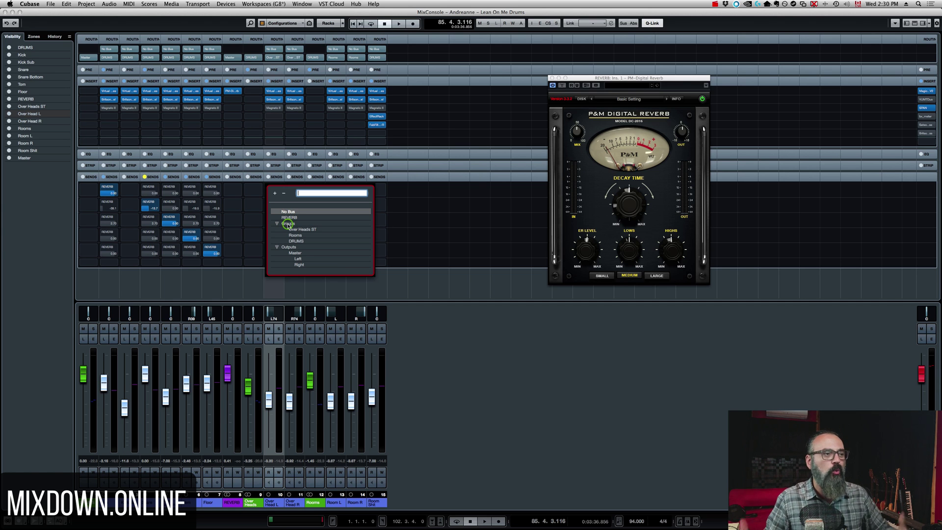
Step: Leave the mixer and add seven FX channel tracks, FX 2 through FX 8
left_click(401, 316)
key("F3")
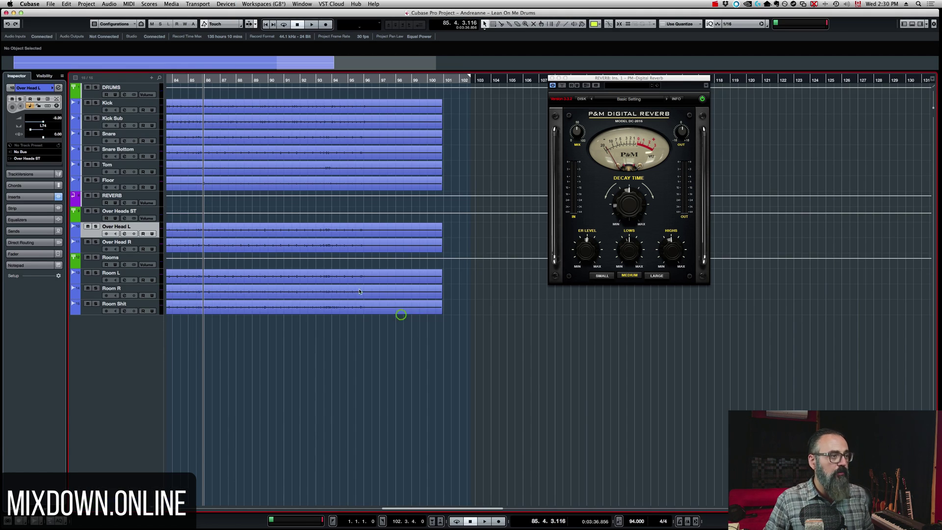
left_click(90, 312)
right_click(89, 312)
left_click(151, 78)
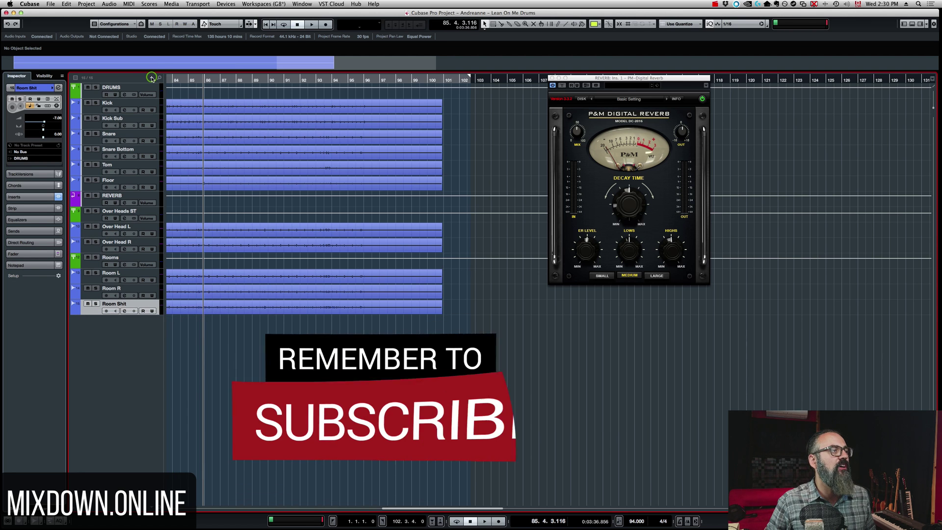
left_click(151, 78)
left_click(187, 126)
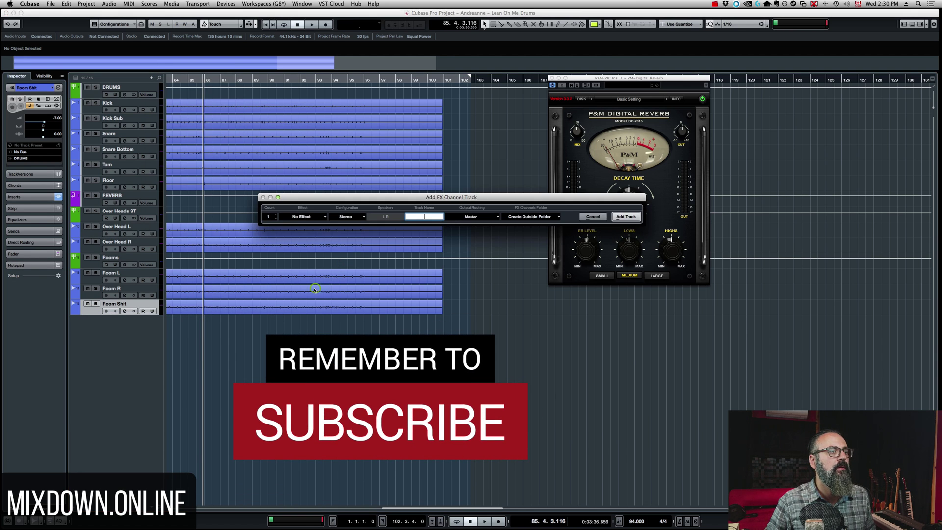
left_click(281, 217)
type("7")
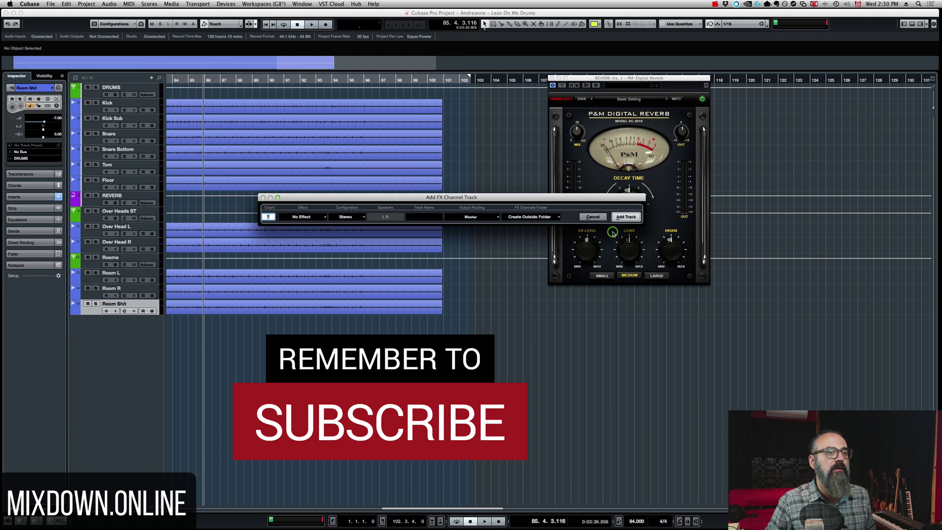
left_click(590, 215)
left_click(626, 217)
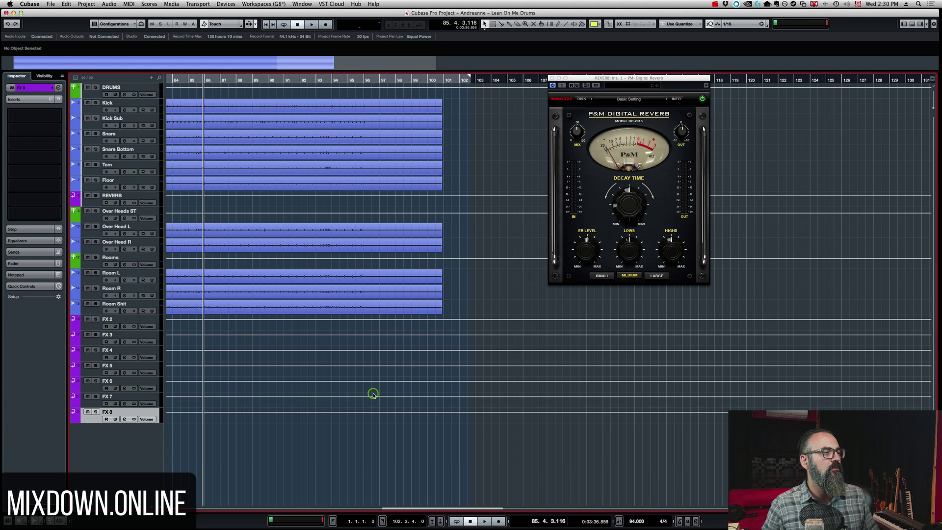
Step: Add seven group channel tracks, Group 4 to Group 10, and close the reverb plug-in window
left_click(131, 257)
right_click(132, 255)
mouse_move(153, 259)
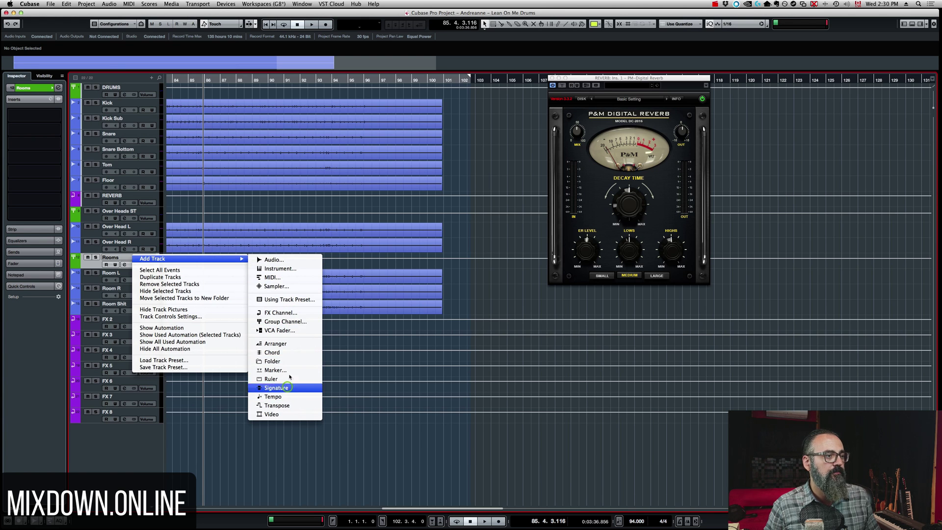
left_click(285, 321)
type("7")
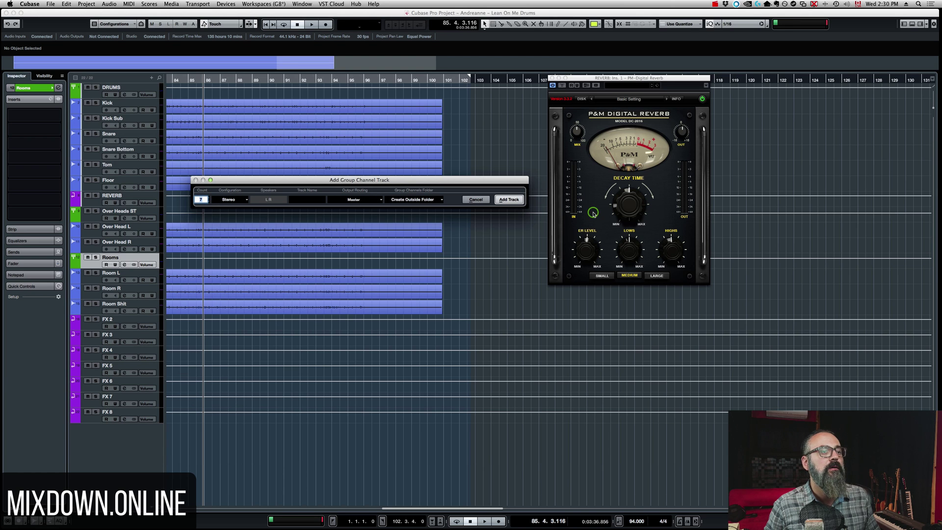
left_click(508, 199)
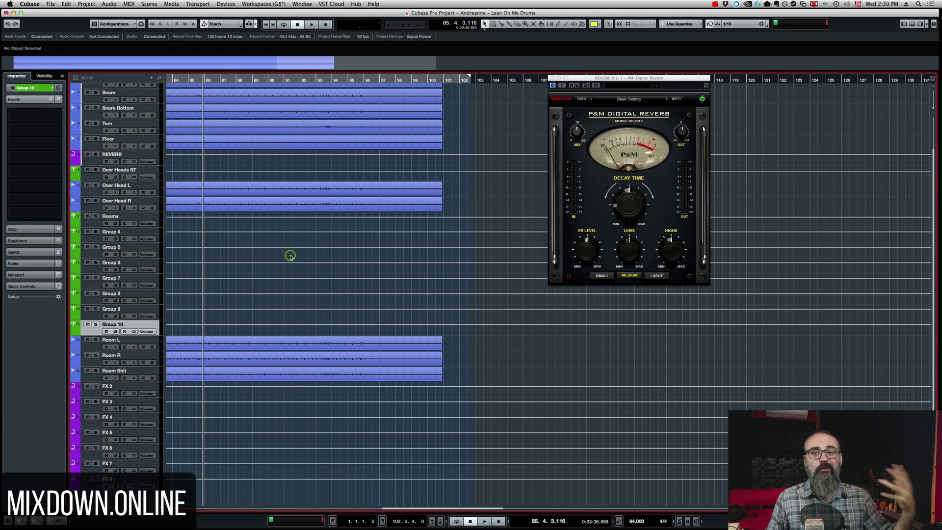
left_click(554, 79)
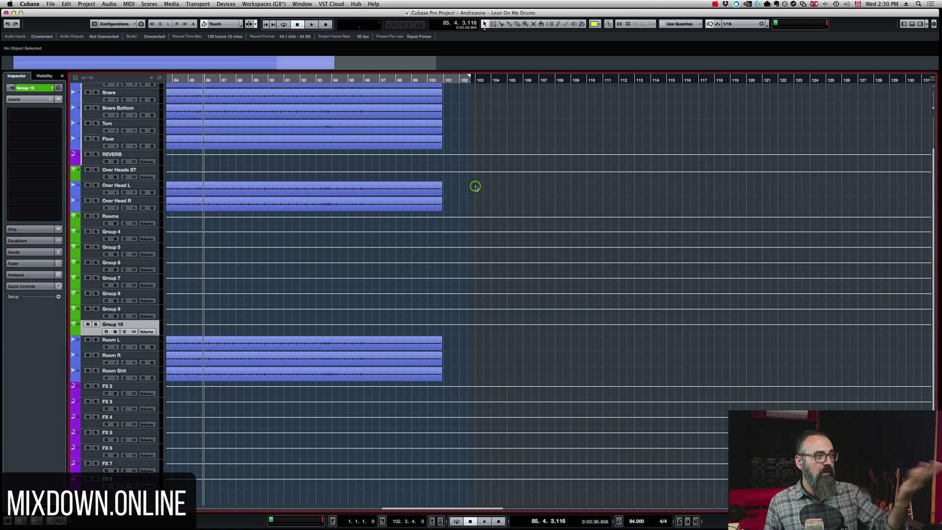
key("F3")
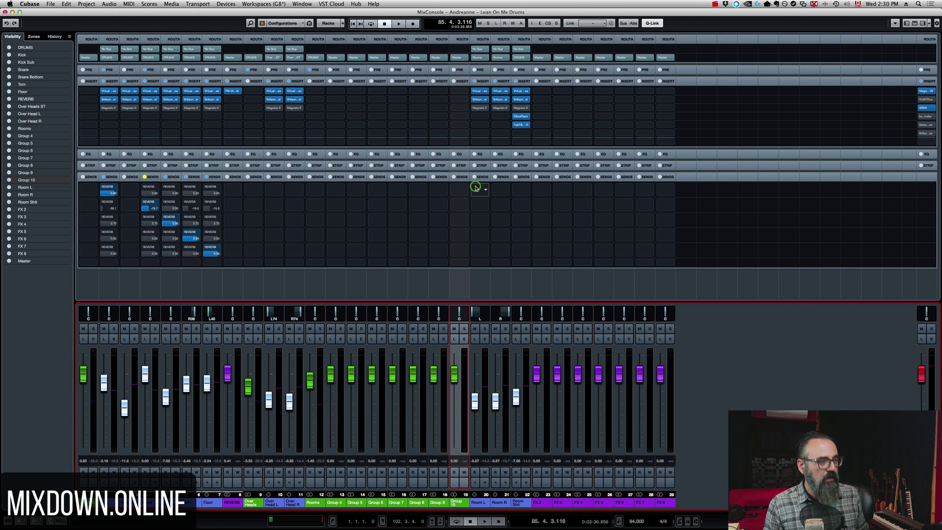
key("F3")
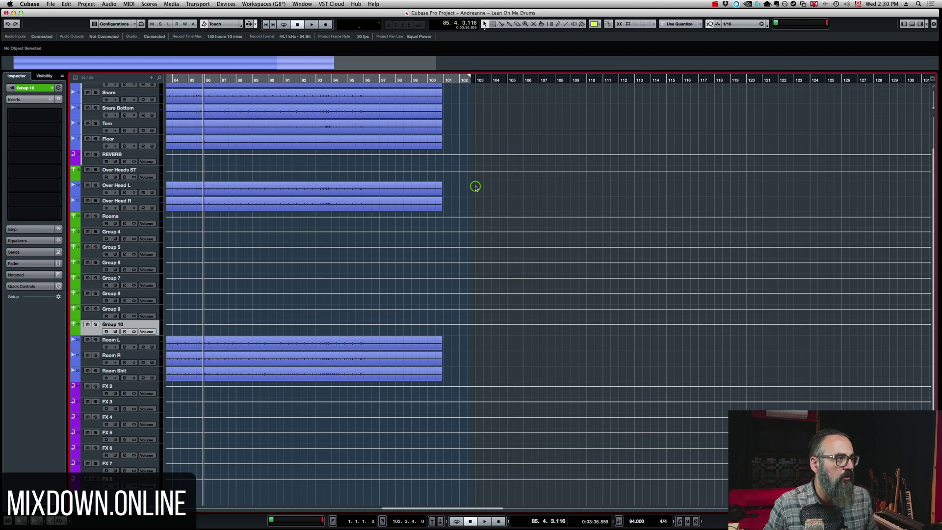
left_click(28, 3)
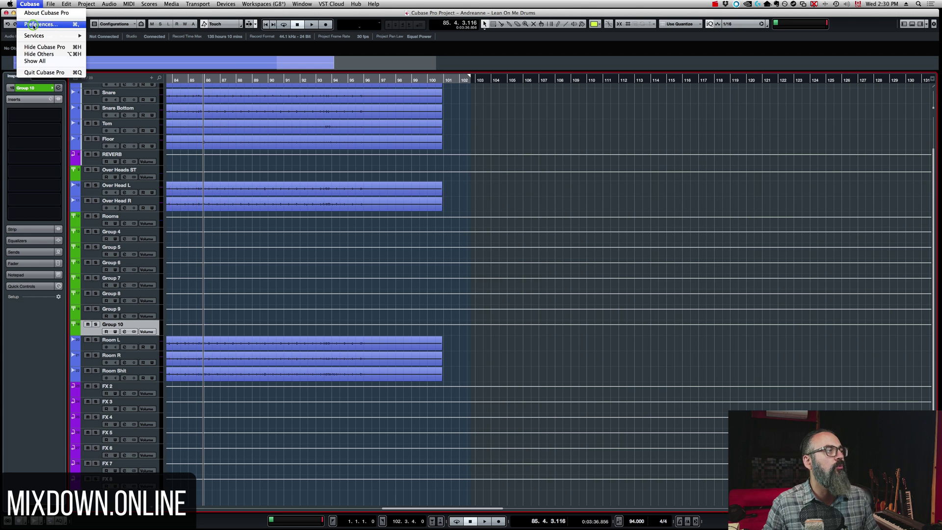
left_click(32, 25)
left_click(255, 167)
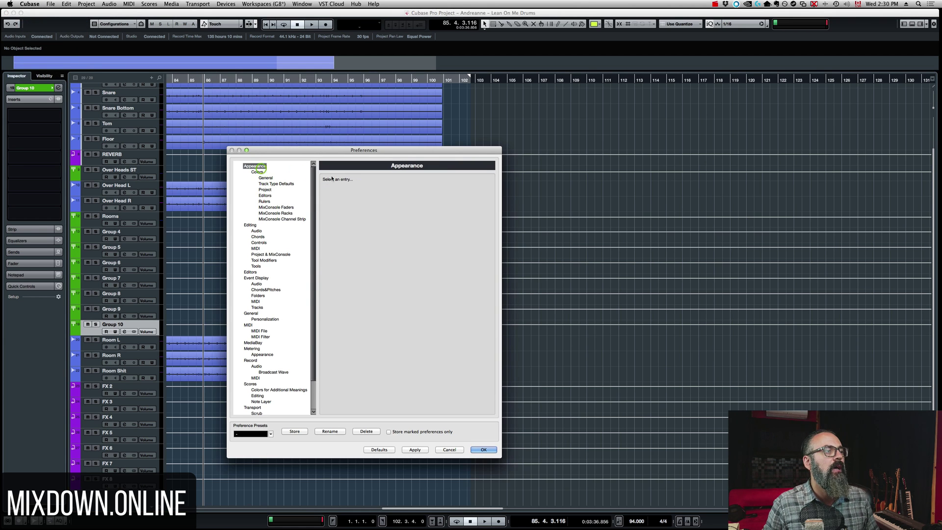
left_click(257, 172)
left_click(265, 196)
left_click(275, 184)
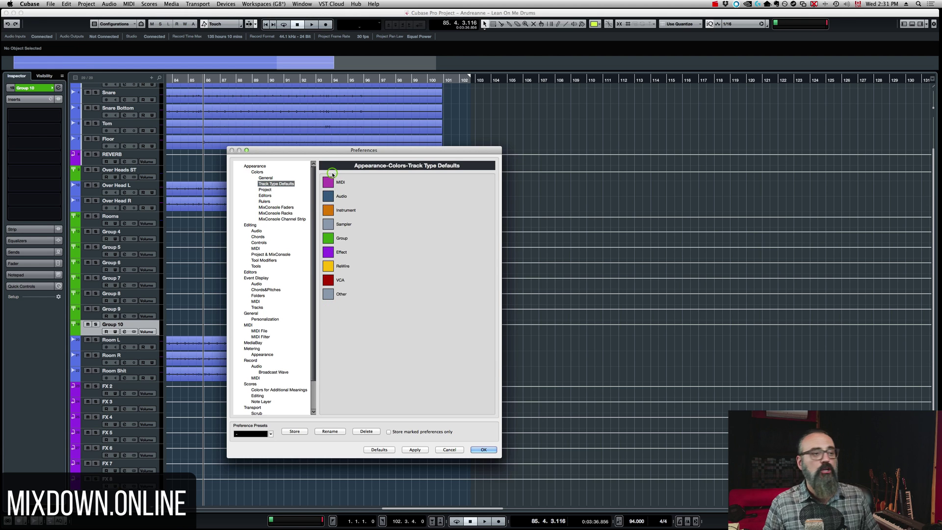
left_click(328, 238)
left_click(427, 234)
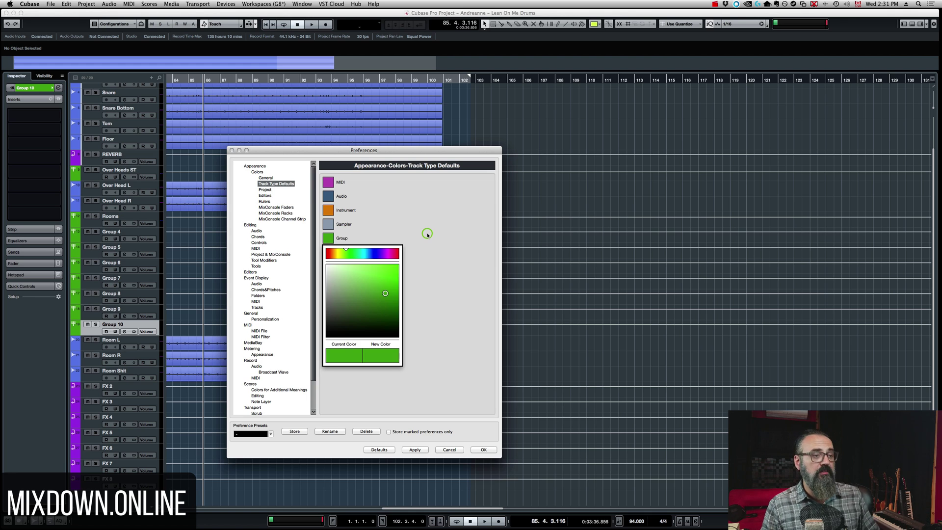
left_click(483, 449)
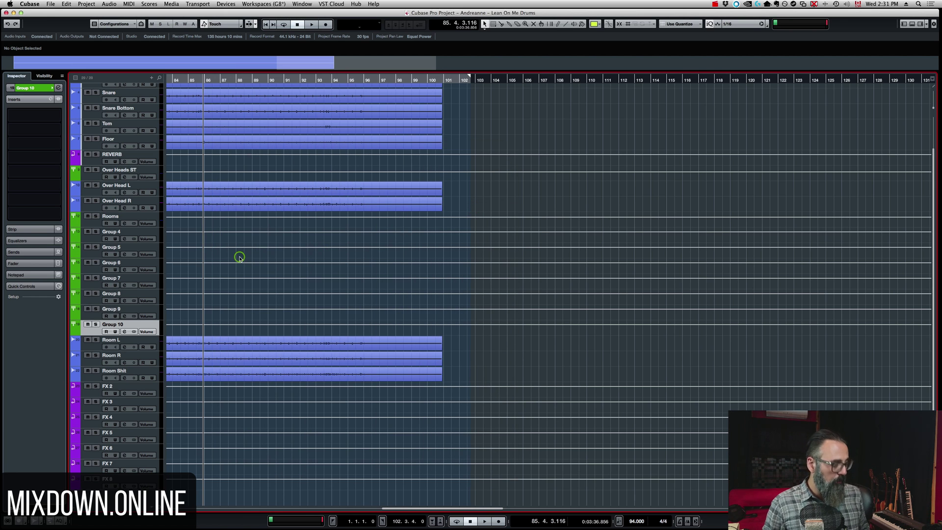
Step: Select the Over Head L track and show its Sends section in the Inspector
left_click(147, 393)
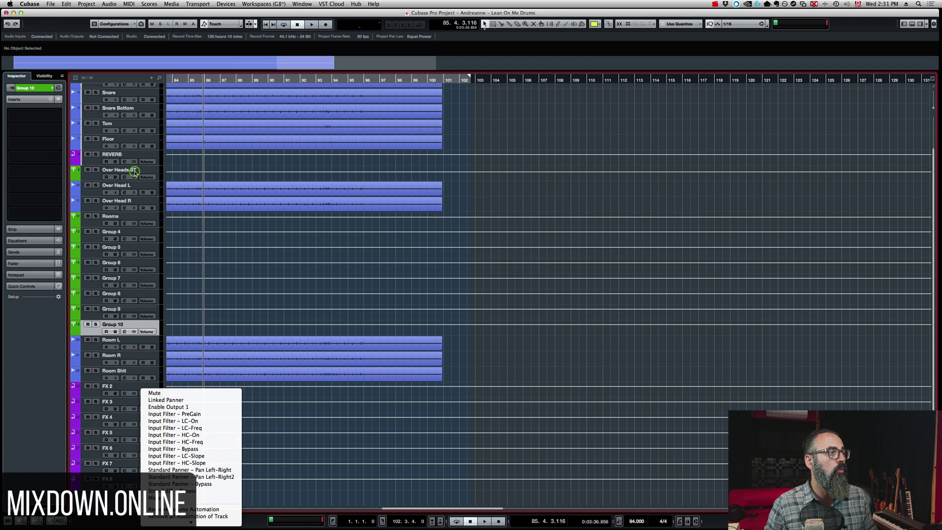
left_click(112, 189)
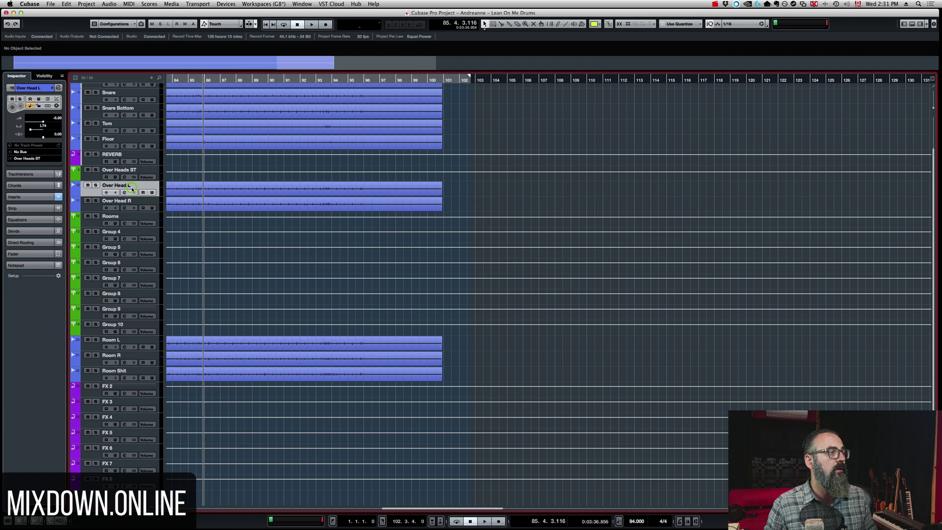
left_click(27, 231)
left_click(41, 179)
Step: List the first send's destinations: REVERB, FX 2–FX 8, DRUMS, Group 4–10 and Master
left_click(57, 172)
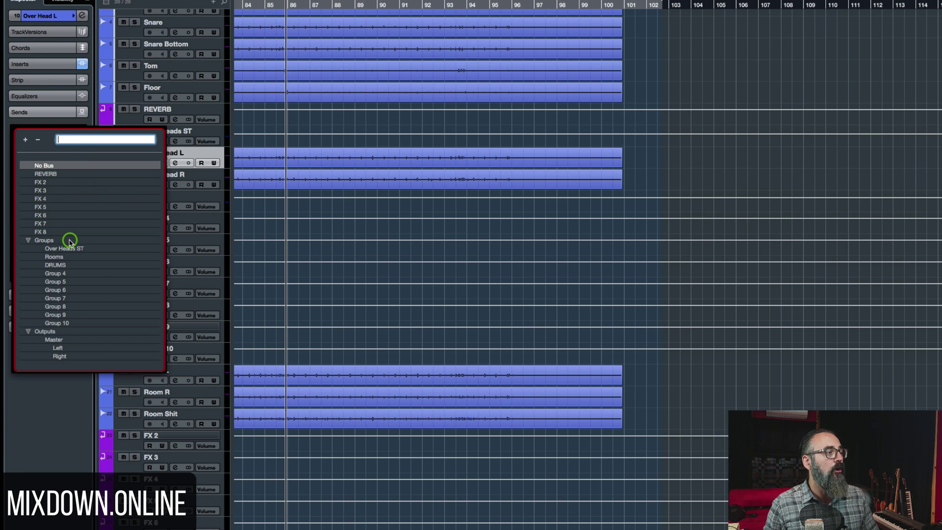
left_click(29, 241)
left_click(29, 240)
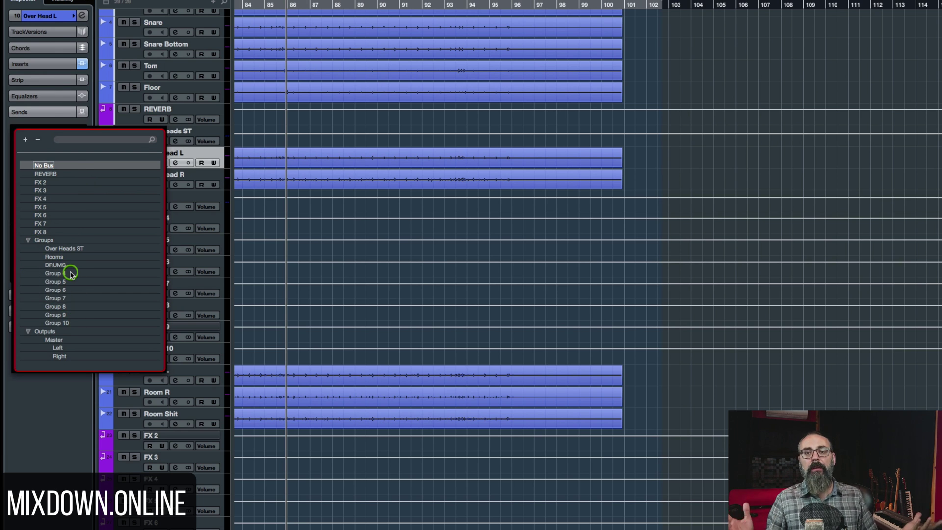